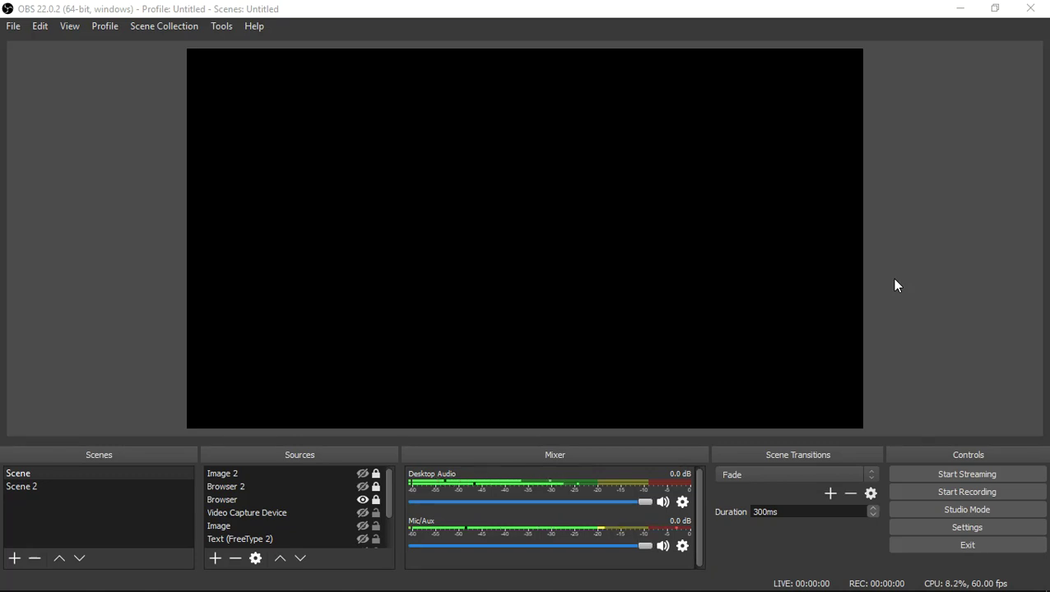
# Set the base canvas resolution to 1920x1080 in the video settings
pyautogui.moveTo(976, 586)
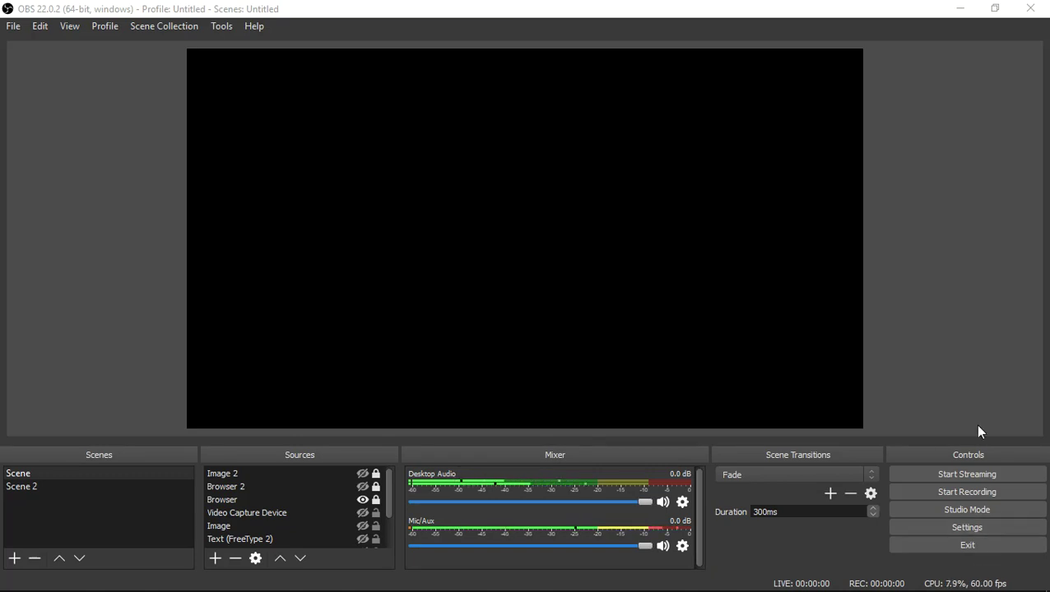
pyautogui.click(964, 527)
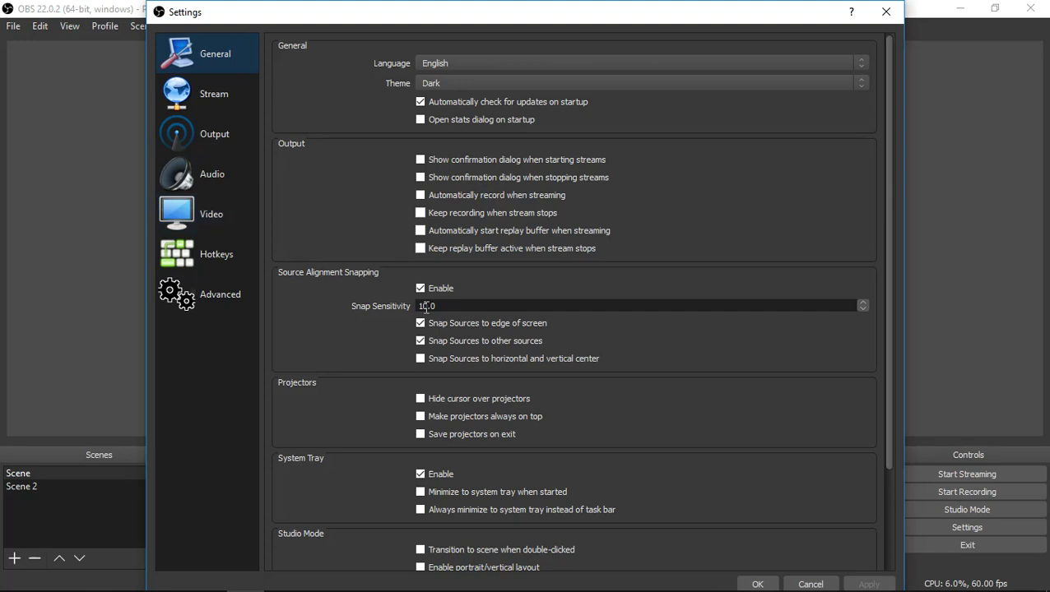
pyautogui.click(199, 218)
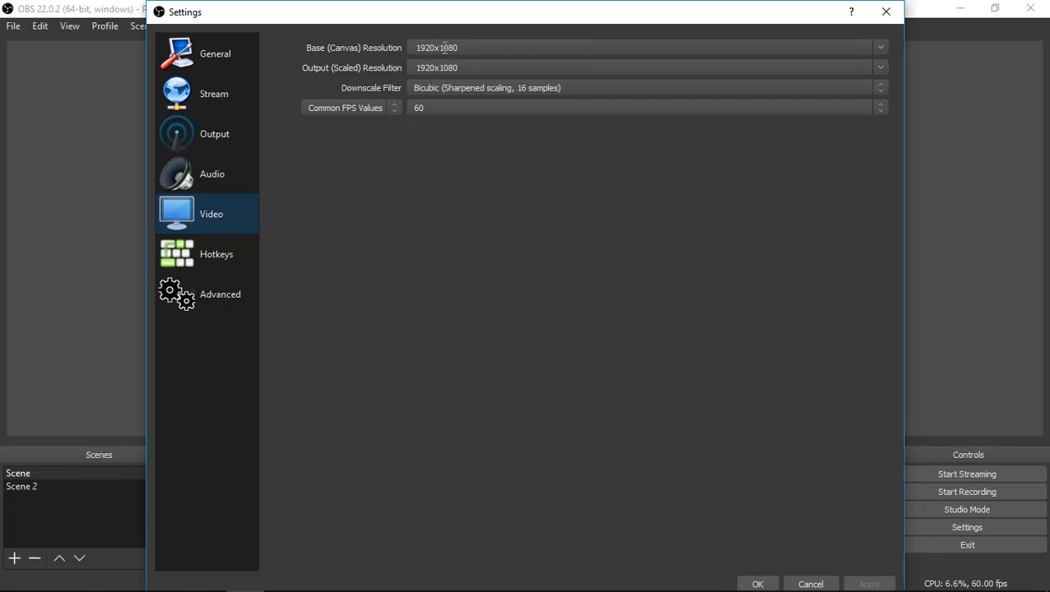
pyautogui.moveTo(440, 48); pyautogui.dragTo(459, 48)
pyautogui.click(485, 48)
pyautogui.click(877, 47)
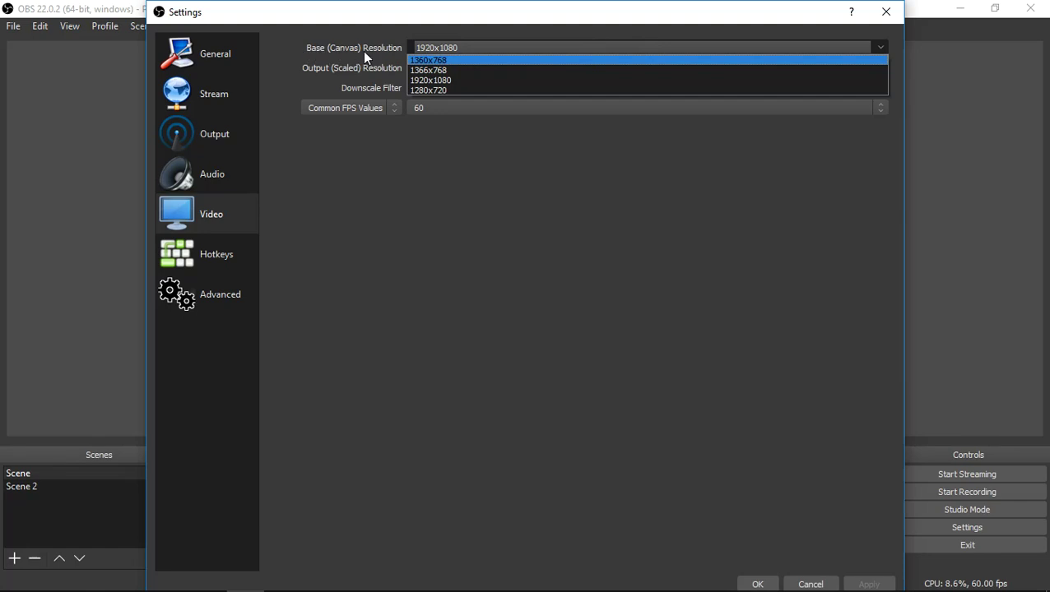
pyautogui.click(422, 81)
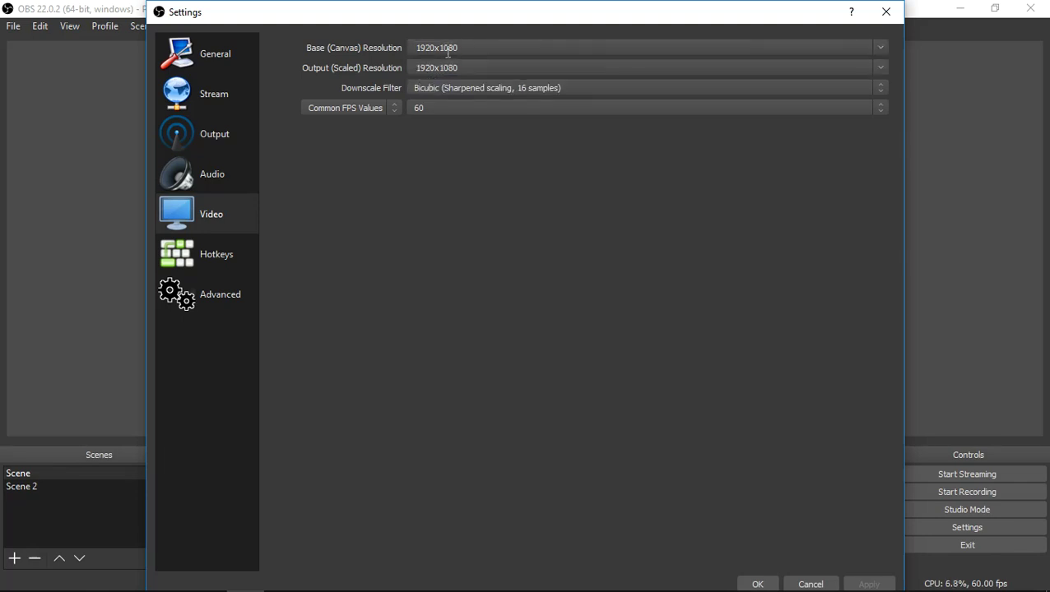
# Set the output scaled resolution to 1920x1080
pyautogui.moveTo(441, 46); pyautogui.dragTo(459, 48)
pyautogui.click(462, 68)
pyautogui.click(888, 69)
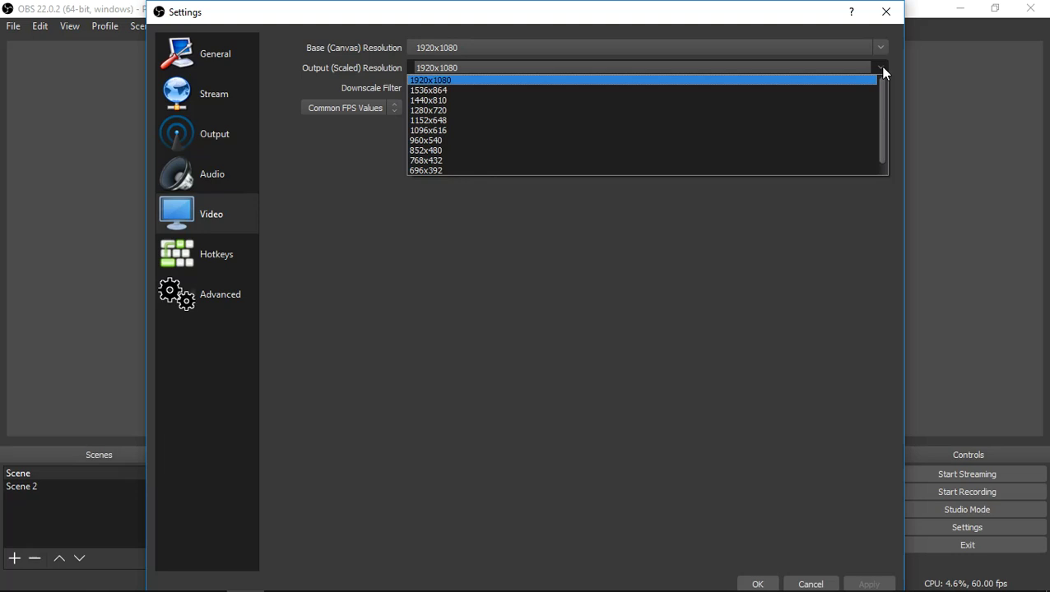
pyautogui.click(449, 81)
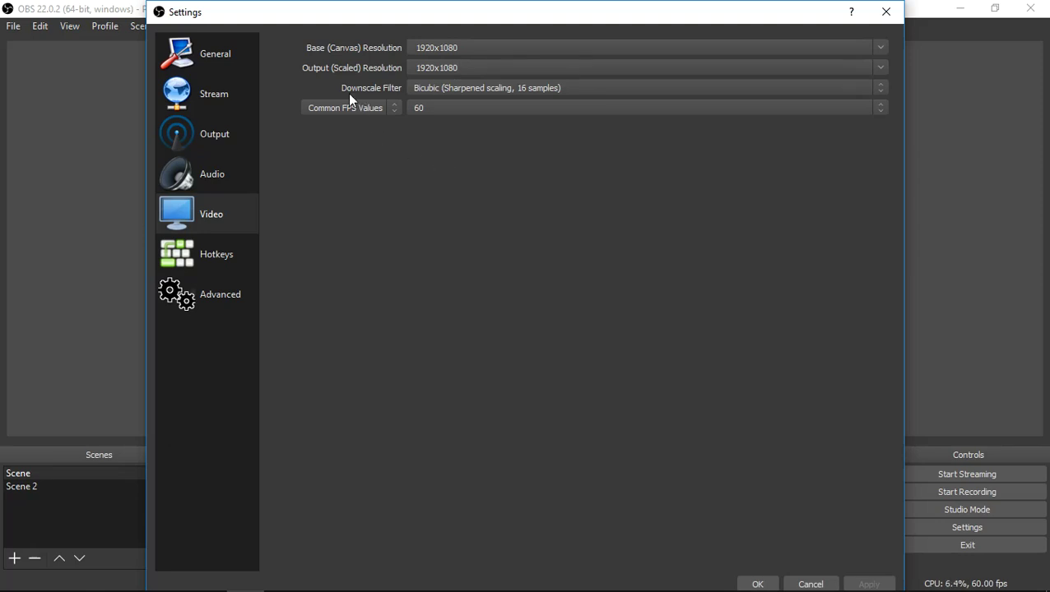
# Choose the Bicubic (Sharpened scaling, 16 samples) downscale filter and set the common FPS value to 59.94
pyautogui.click(442, 92)
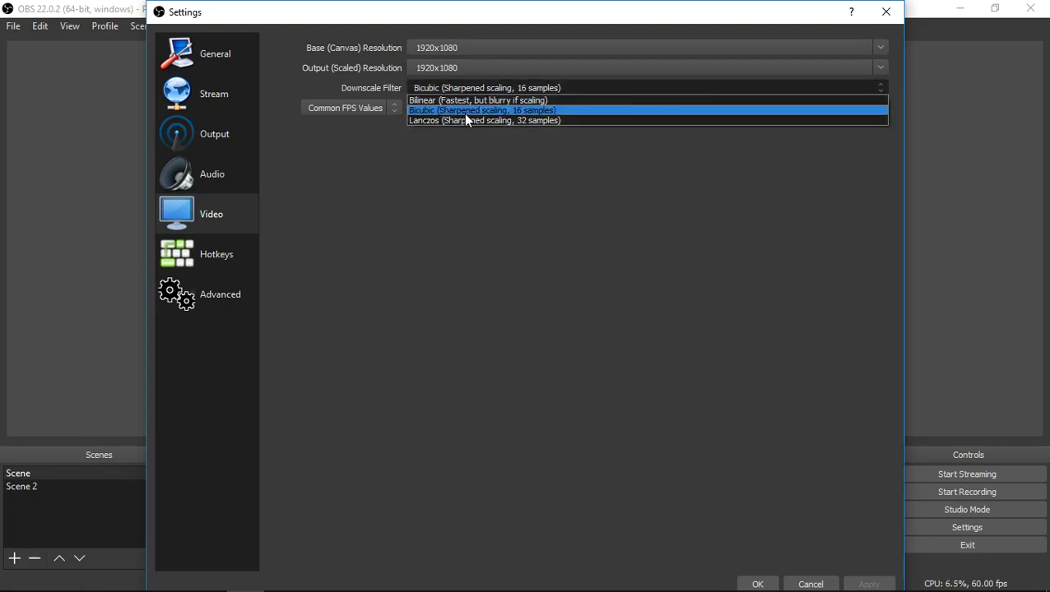
pyautogui.click(532, 113)
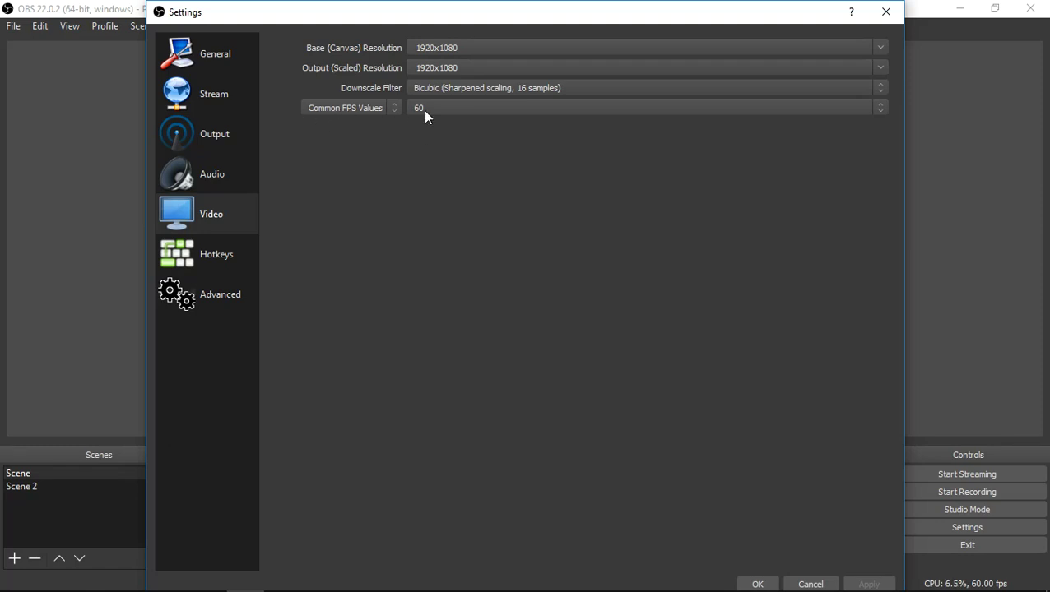
pyautogui.click(446, 112)
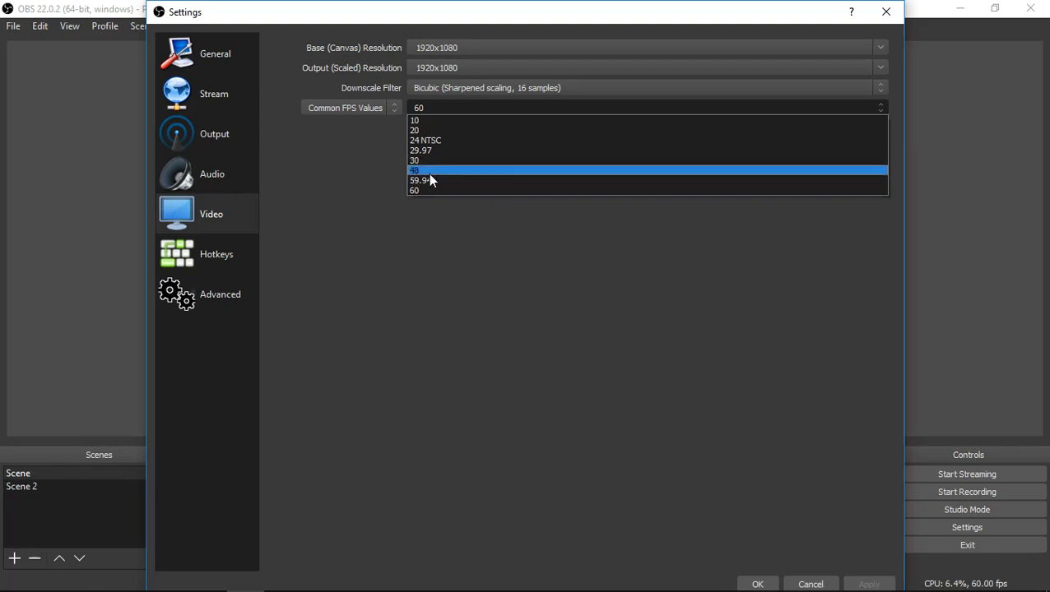
pyautogui.click(423, 180)
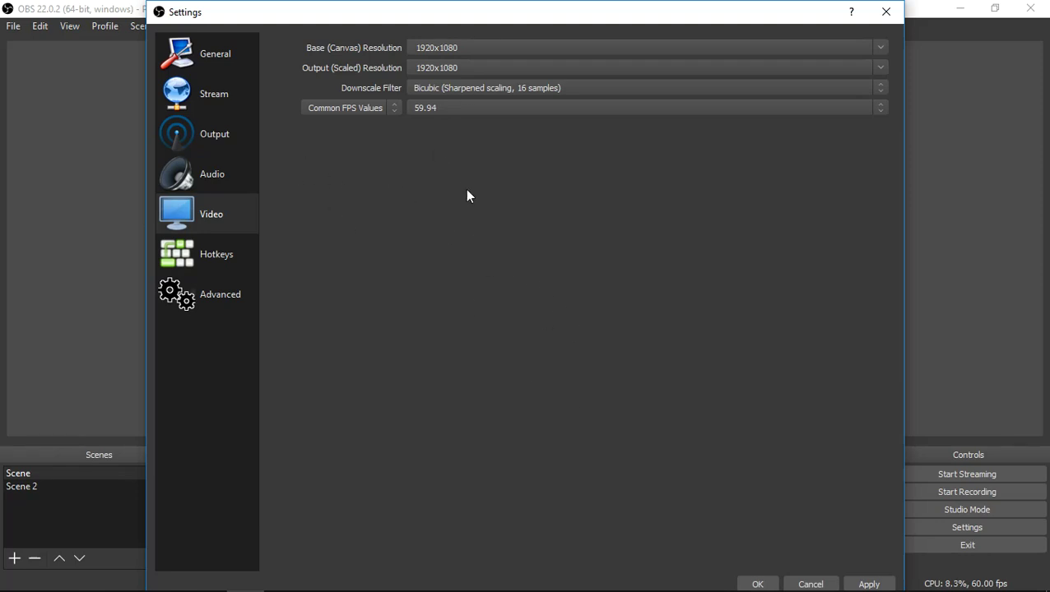
# Set the output mode to Advanced and the streaming encoder to NVENC H.264
pyautogui.click(212, 136)
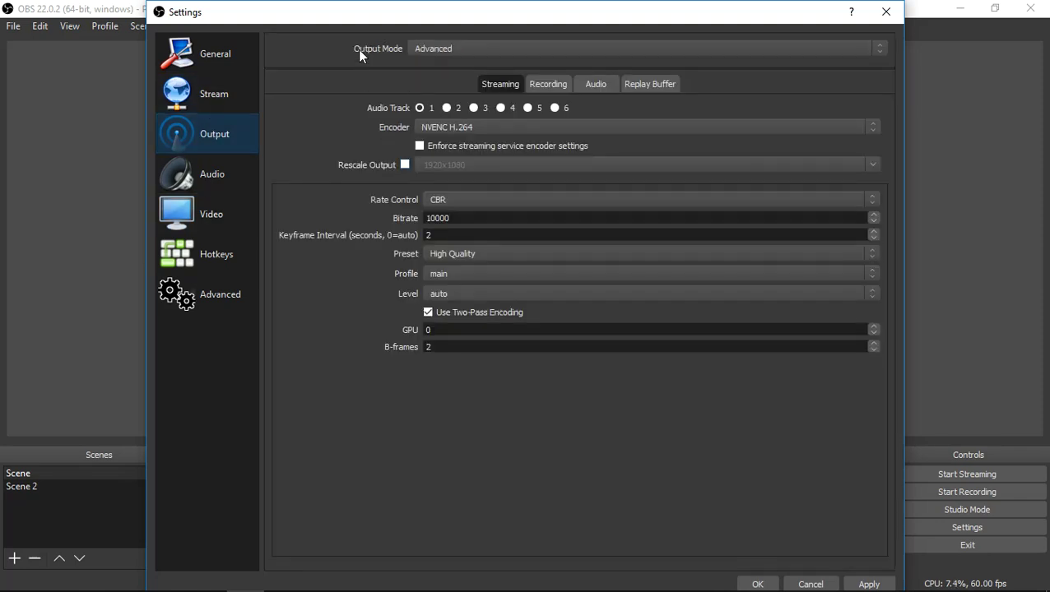
pyautogui.click(434, 50)
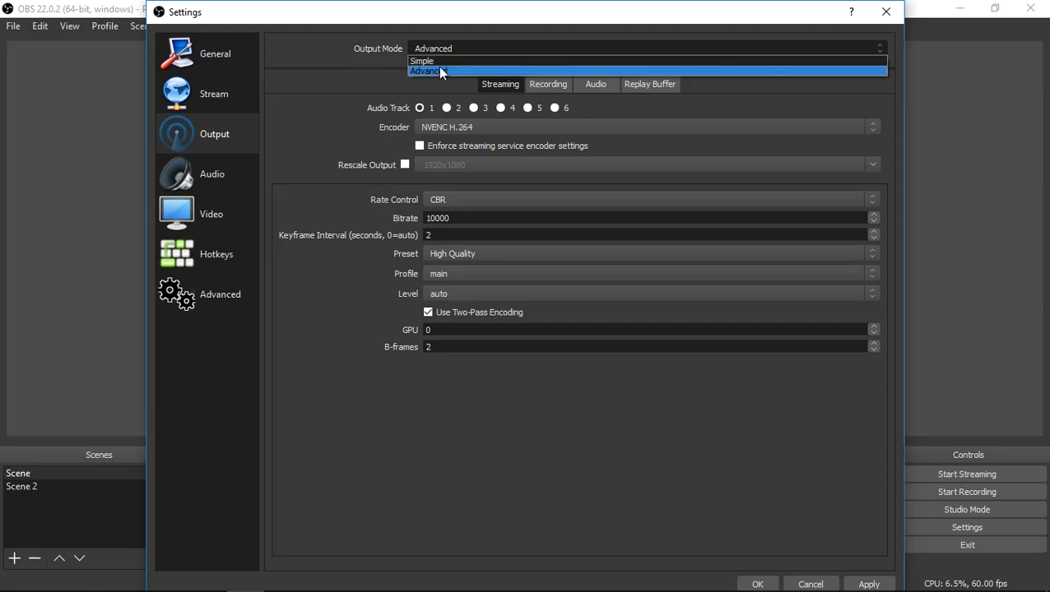
pyautogui.click(439, 71)
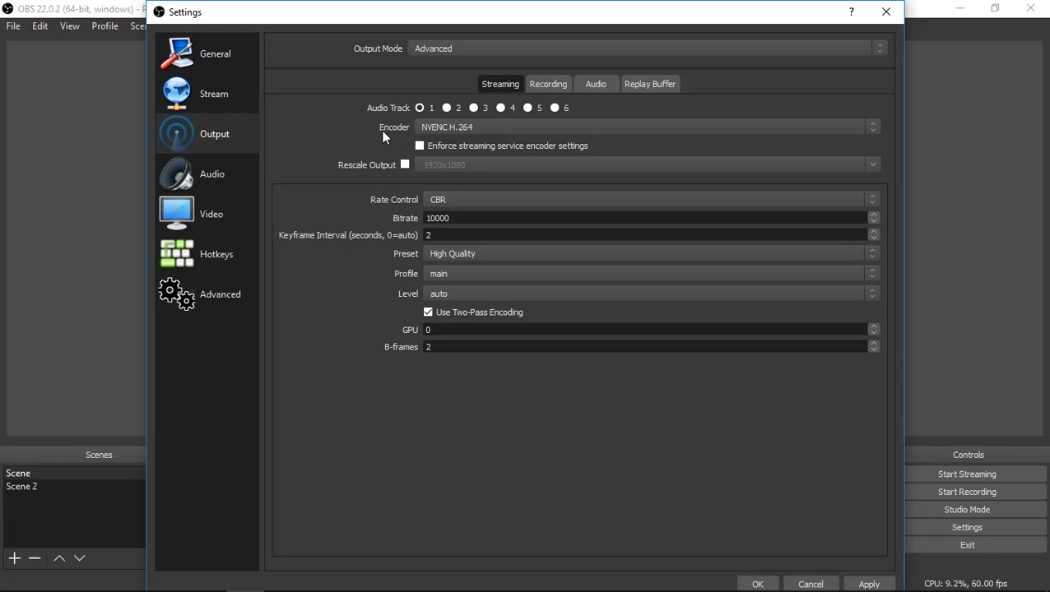
pyautogui.click(476, 127)
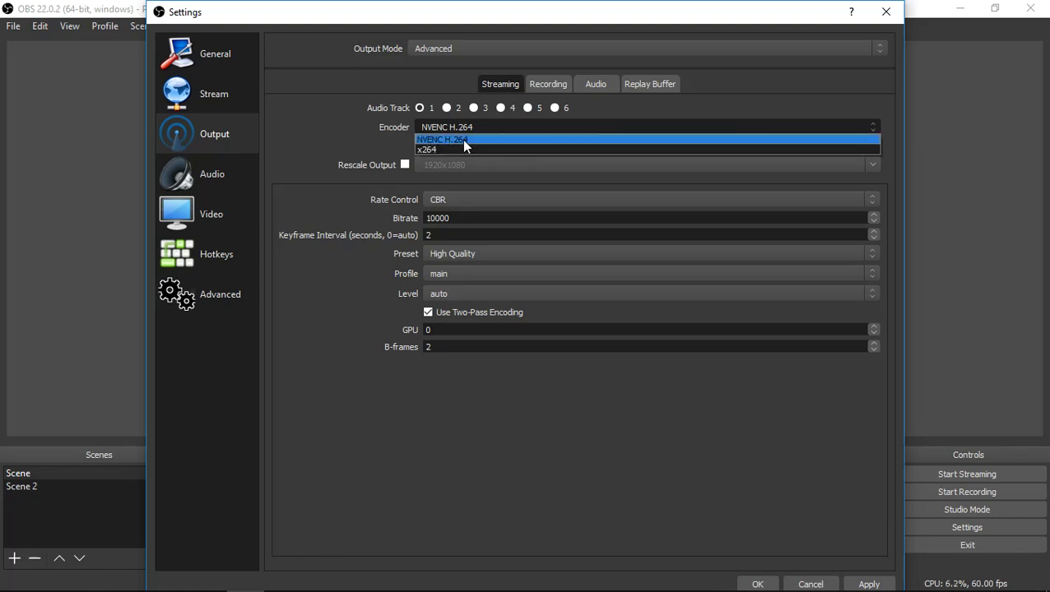
pyautogui.click(465, 140)
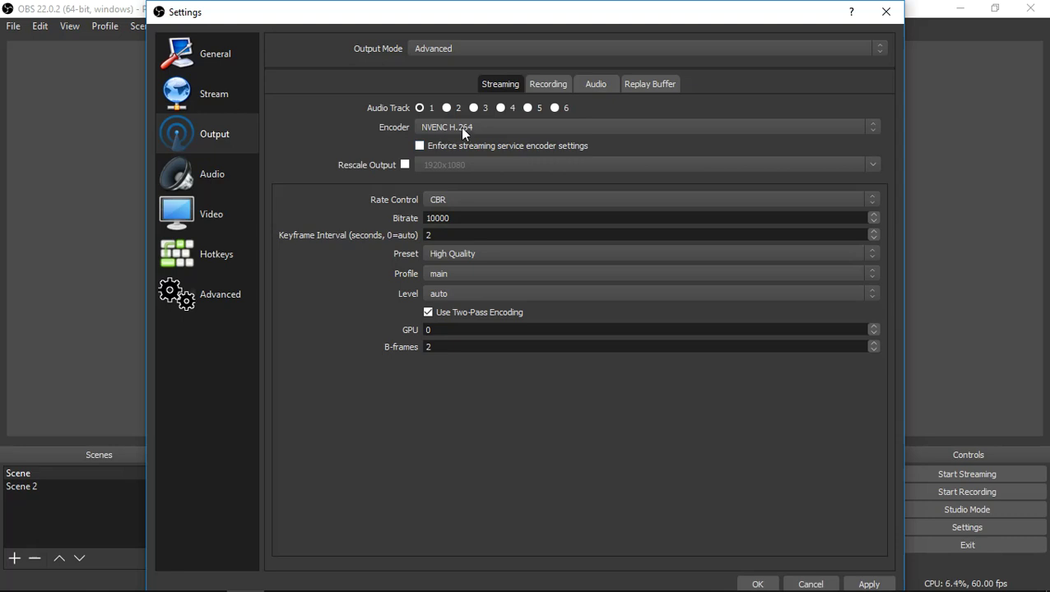
pyautogui.click(462, 130)
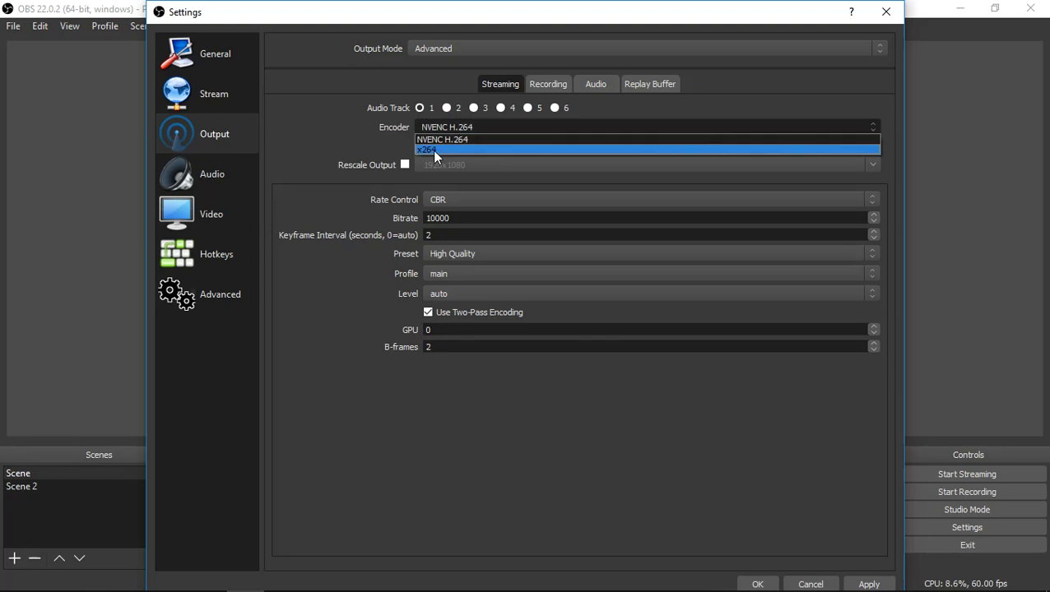
pyautogui.click(439, 139)
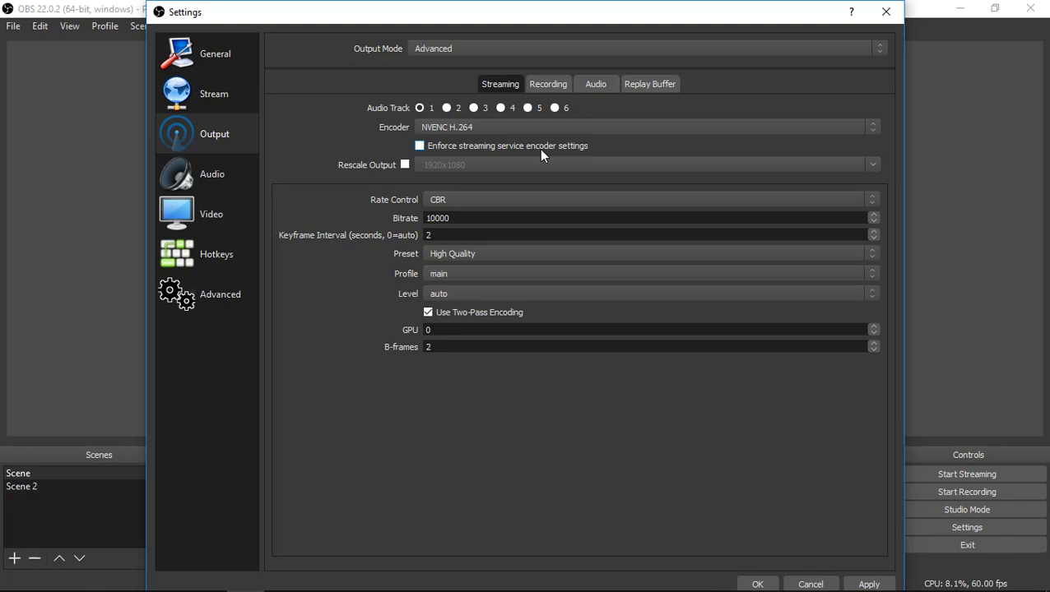
# Recheck the video resolution settings, and set the streaming output's rate control to CBR
pyautogui.click(228, 216)
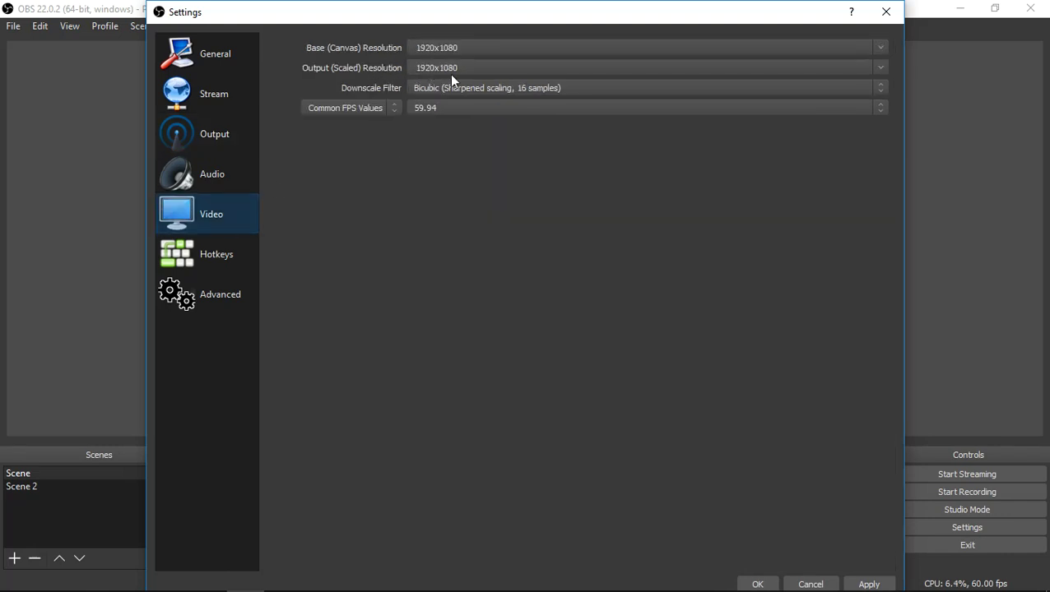
pyautogui.click(220, 132)
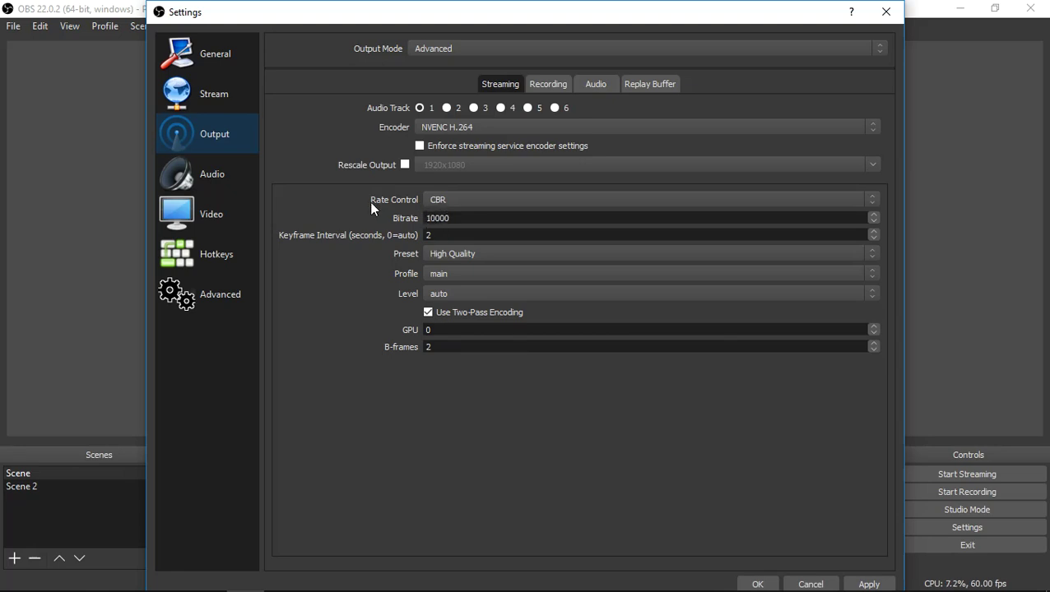
pyautogui.click(456, 199)
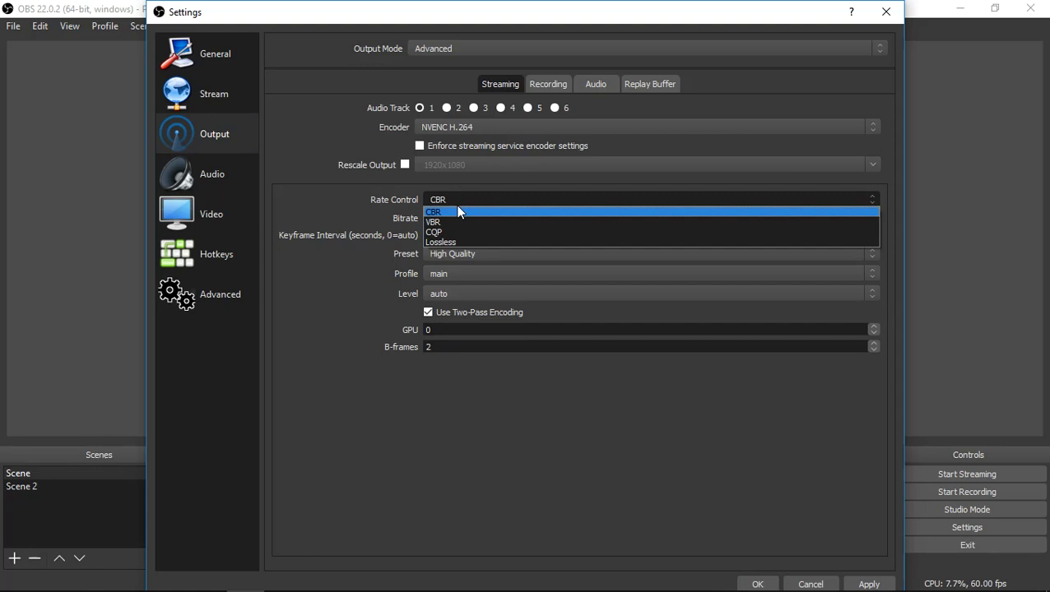
pyautogui.click(450, 213)
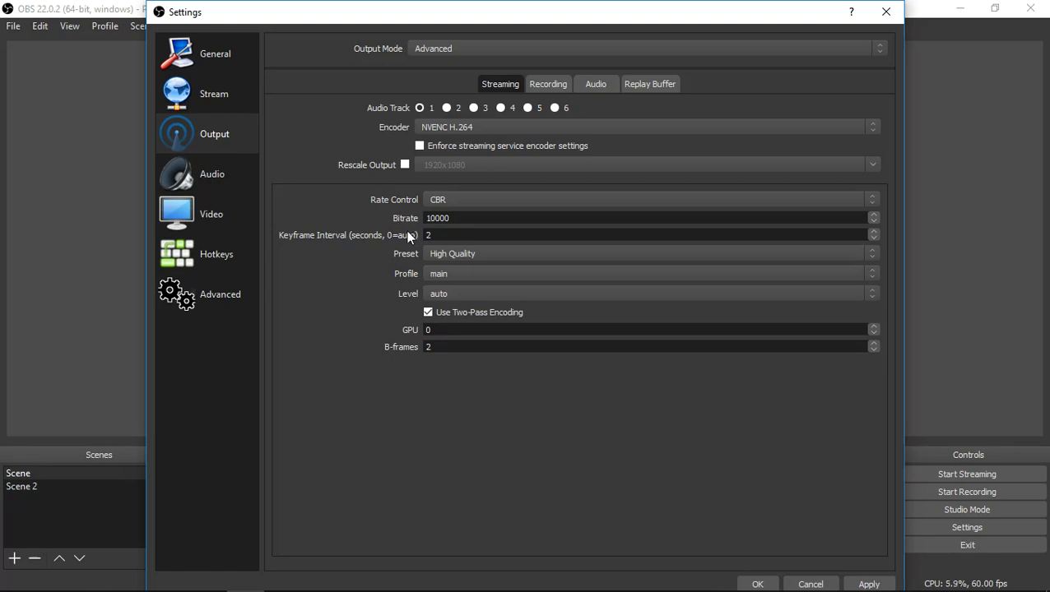
pyautogui.click(427, 312)
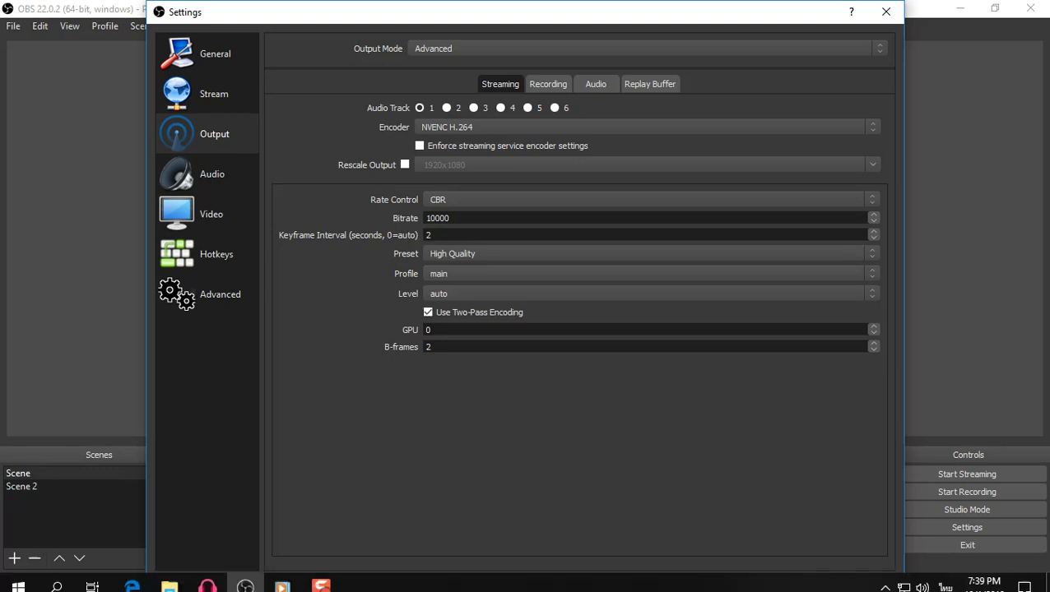
# Search for Notepad and switch to a new blank document in it
pyautogui.click(56, 576)
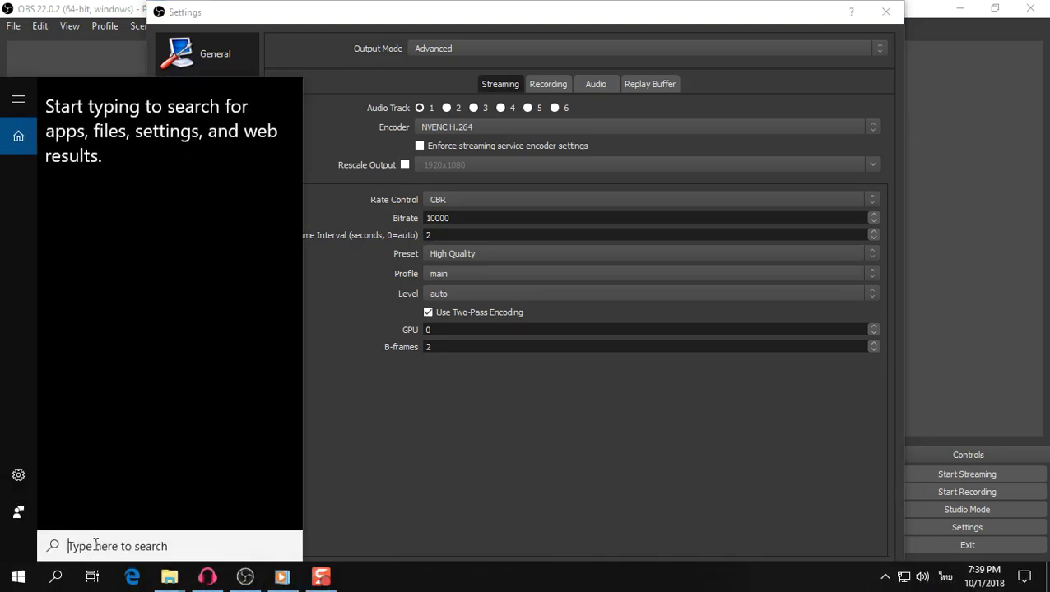
pyautogui.write('ไ')
pyautogui.press('BackSpace')
pyautogui.hotkey('alt', 'shift')
pyautogui.write('notepad')
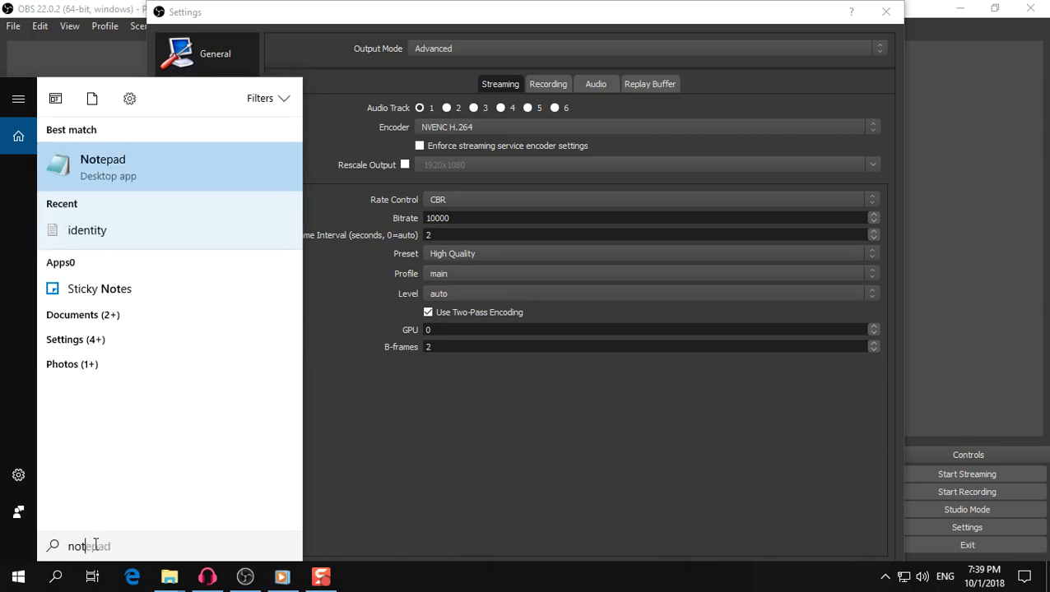
pyautogui.press('Return')
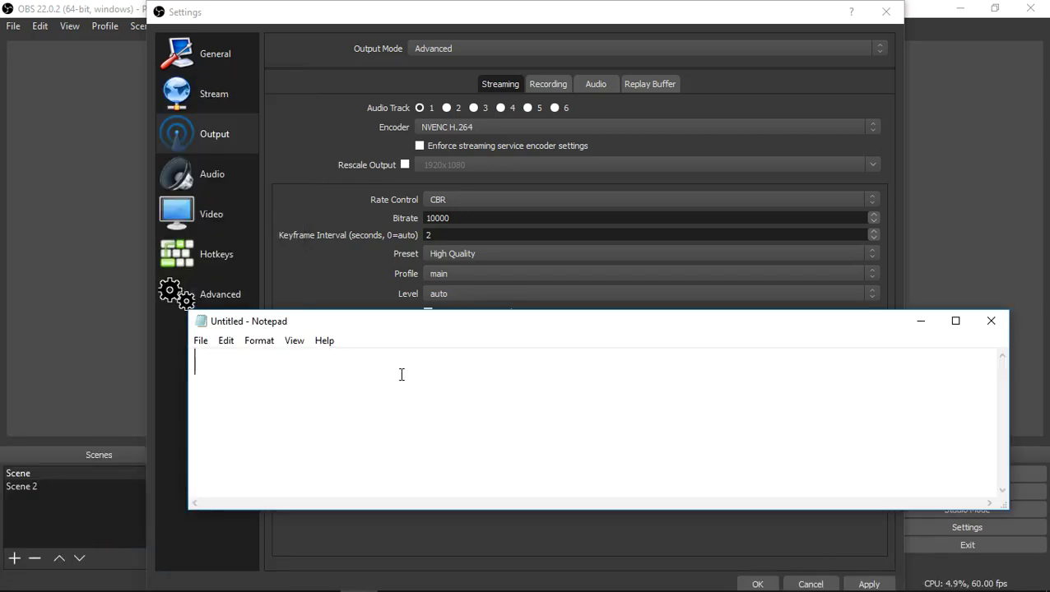
# Write the bitrate note "720p 30fps = 8000" in the blank document
pyautogui.write('720p')
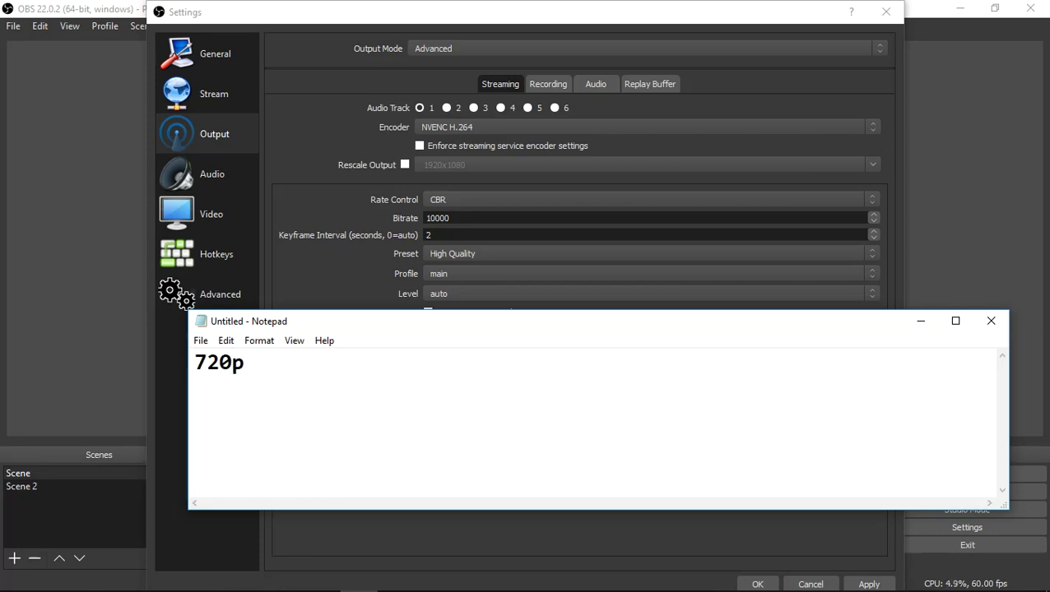
pyautogui.write(' 30fps')
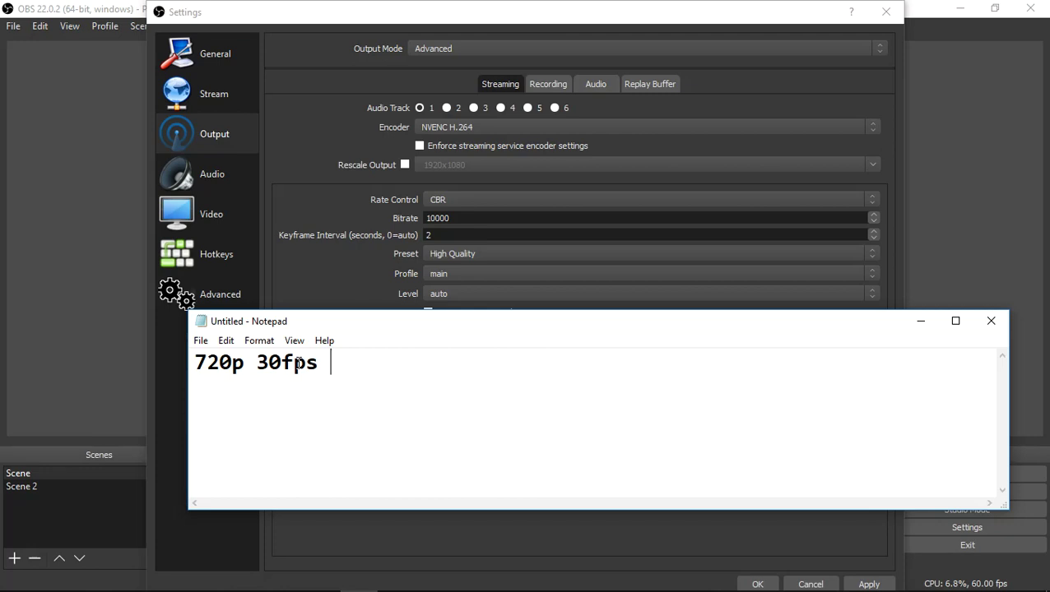
pyautogui.moveTo(383, 329); pyautogui.dragTo(366, 286)
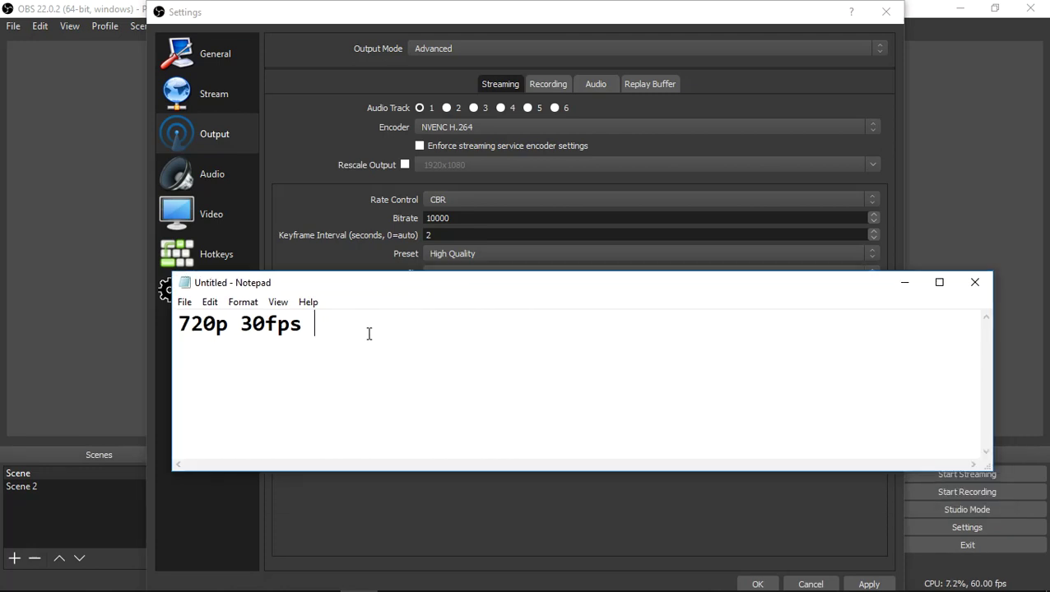
pyautogui.write('8000')
pyautogui.click(315, 324)
pyautogui.write('=')
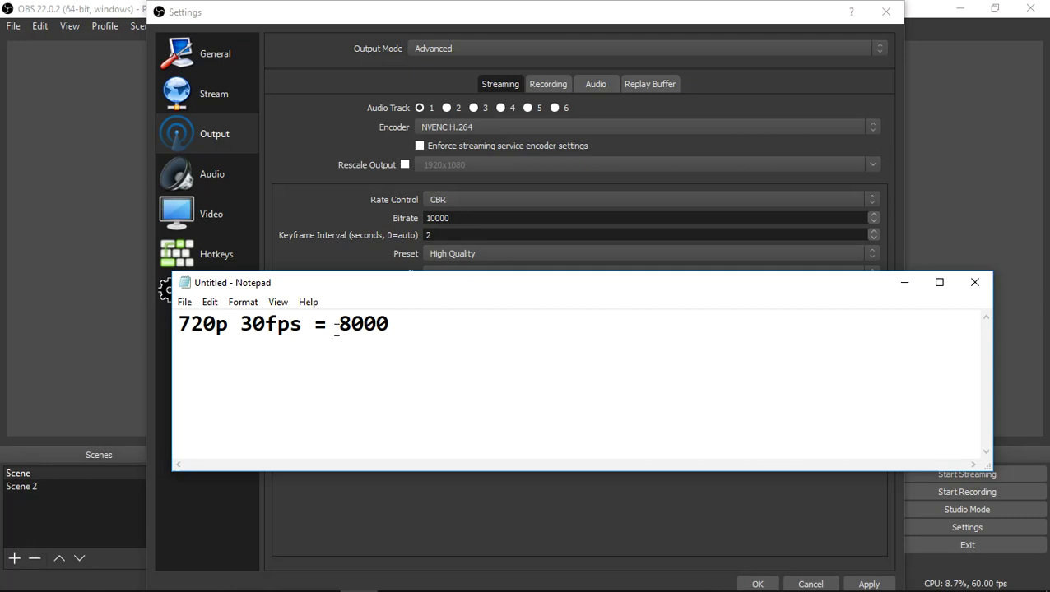
# Insert "youtube" at the start of the 720p 30fps line
pyautogui.click(415, 328)
pyautogui.press('Up')
pyautogui.write('youtube')
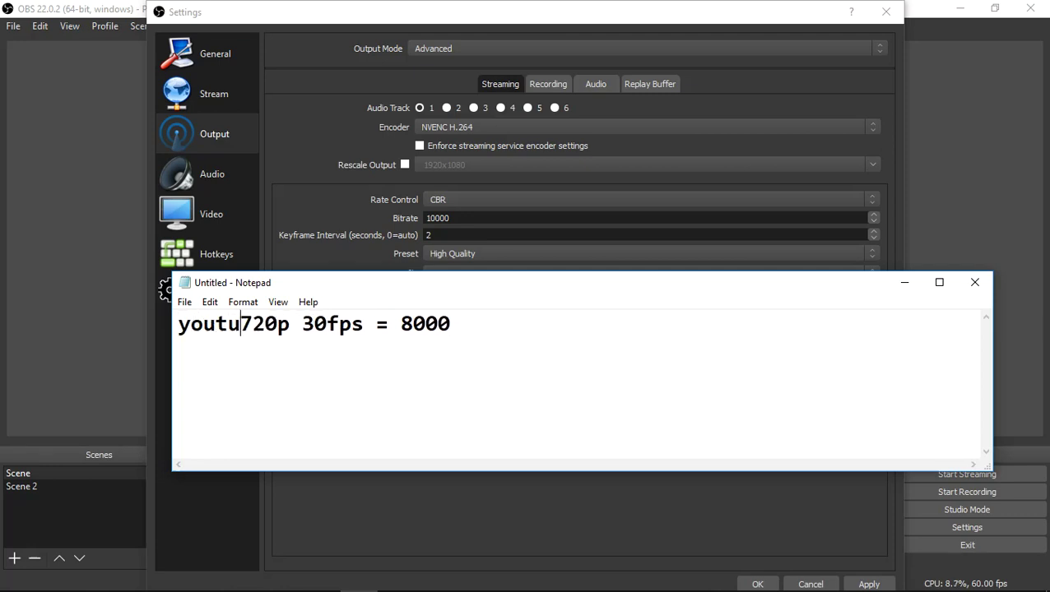
# Write the bitrate note "facebook 720p 30 fps = 4500" on the line below the YouTube note
pyautogui.click(225, 357)
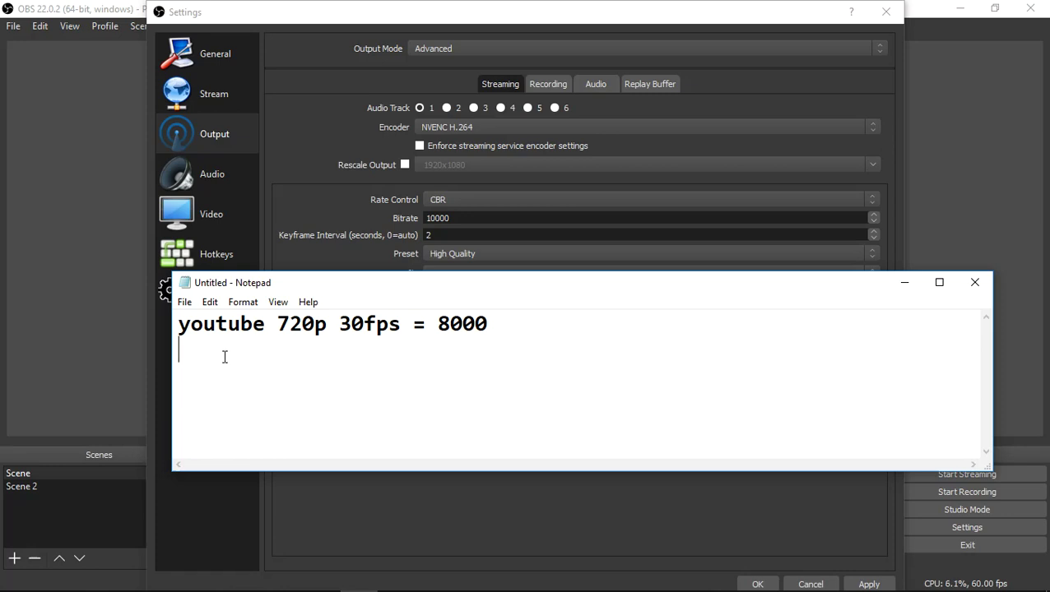
pyautogui.write('facebook')
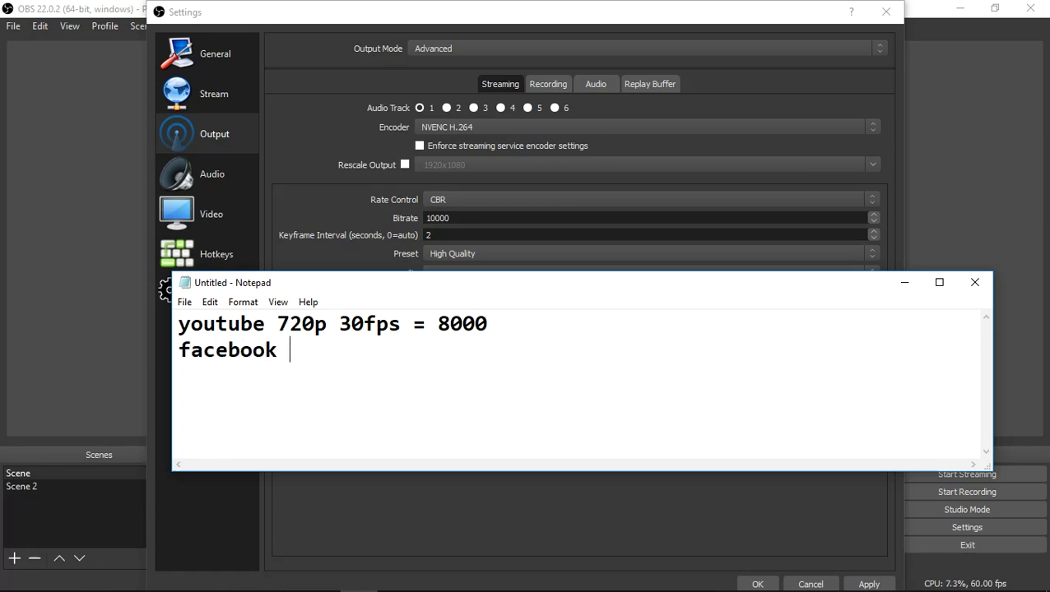
pyautogui.write(' 720p 30 ')
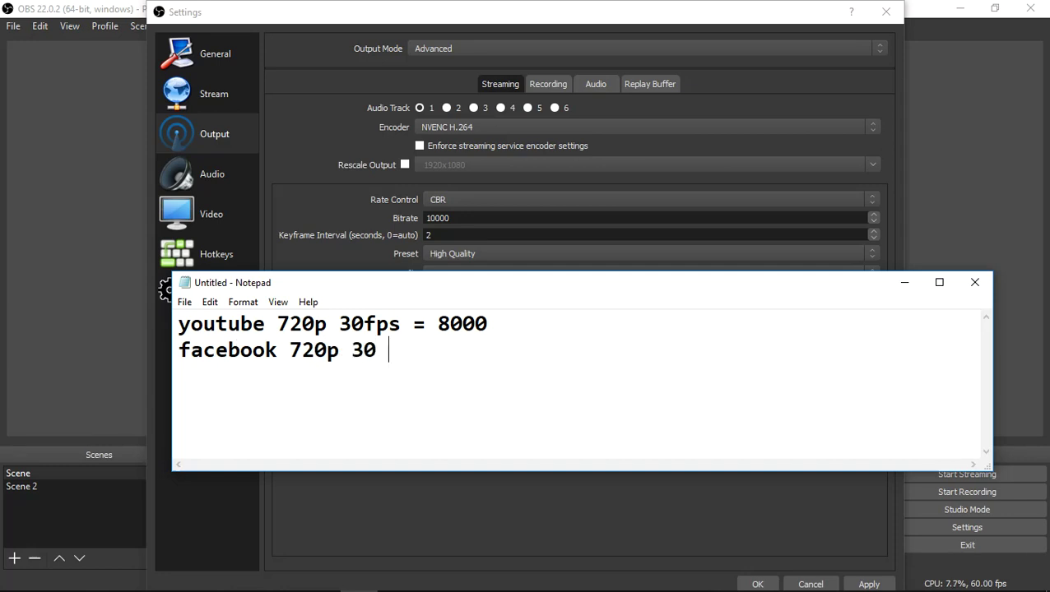
pyautogui.write('fps =')
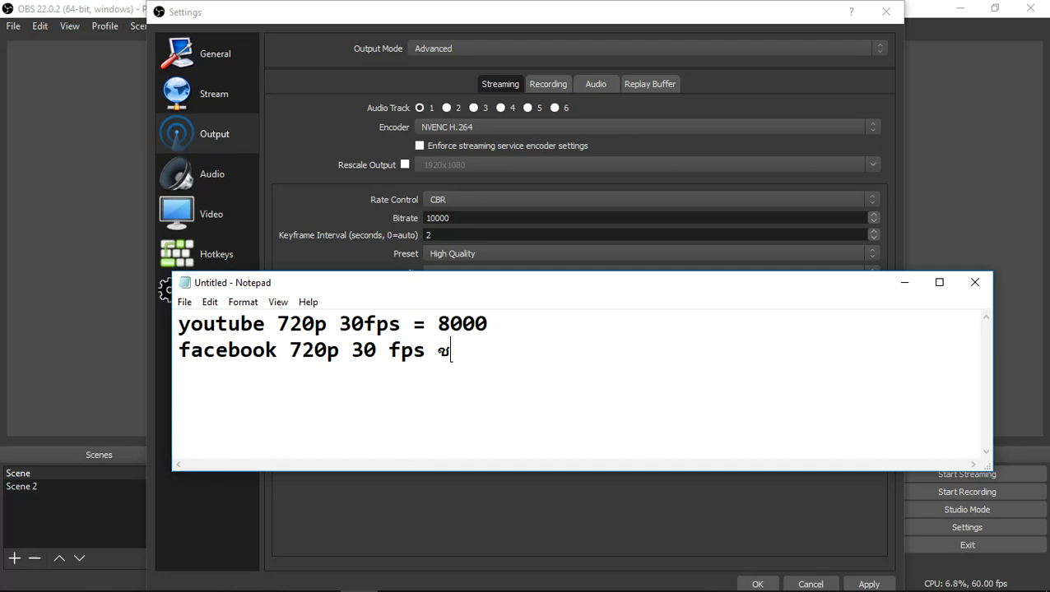
pyautogui.press('BackSpace')
pyautogui.write('= 7')
pyautogui.press('BackSpace')
pyautogui.write('4500')
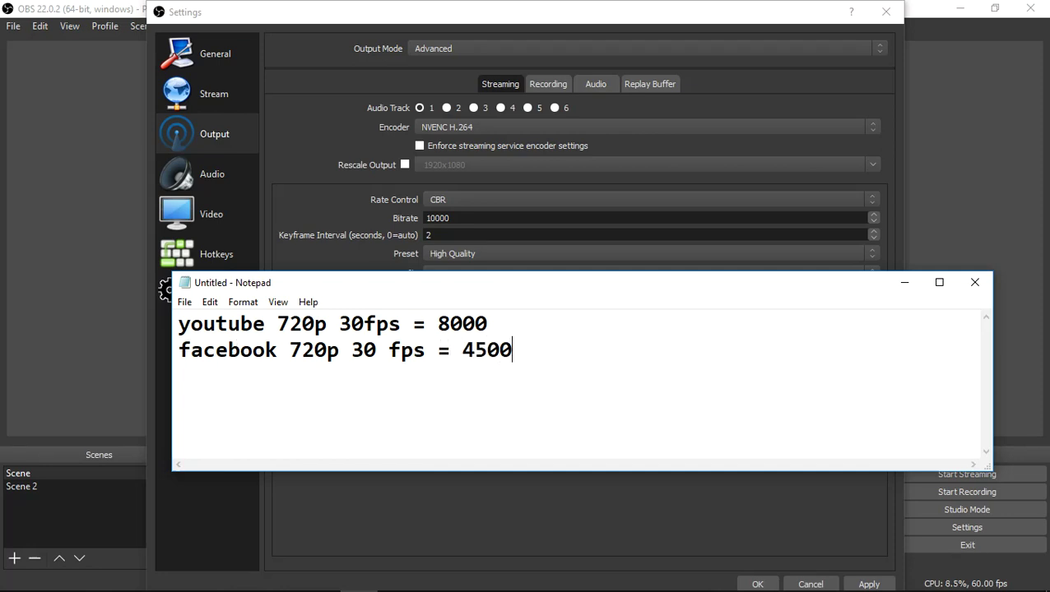
# Add the bitrate note "1080p 60 fps = 10000" below the Facebook line, leaving one blank line between them
pyautogui.moveTo(447, 292); pyautogui.dragTo(426, 246)
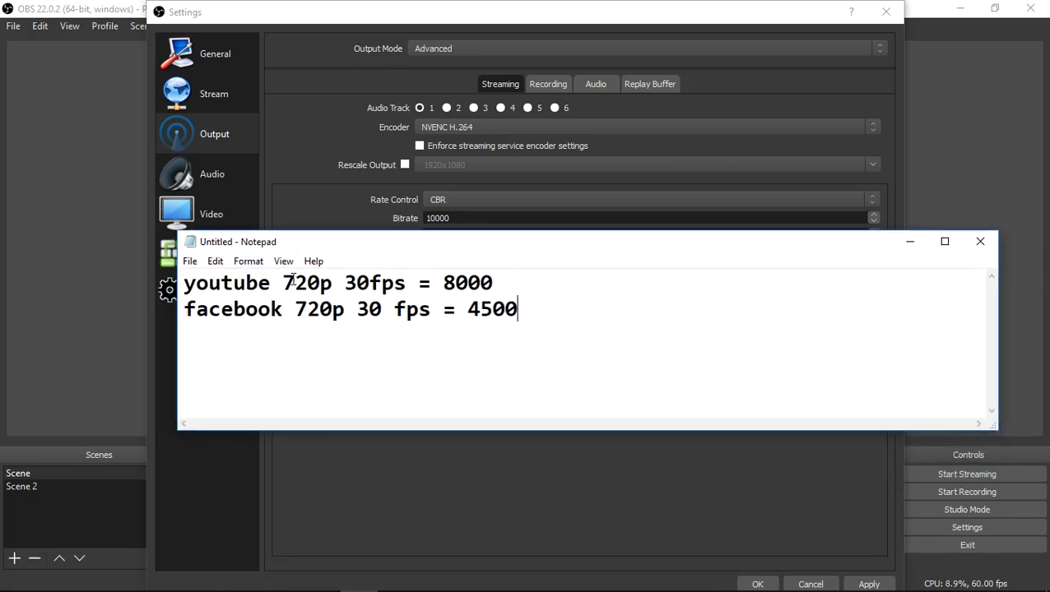
pyautogui.press('Return')
pyautogui.press('Return')
pyautogui.write('1080p 60 ')
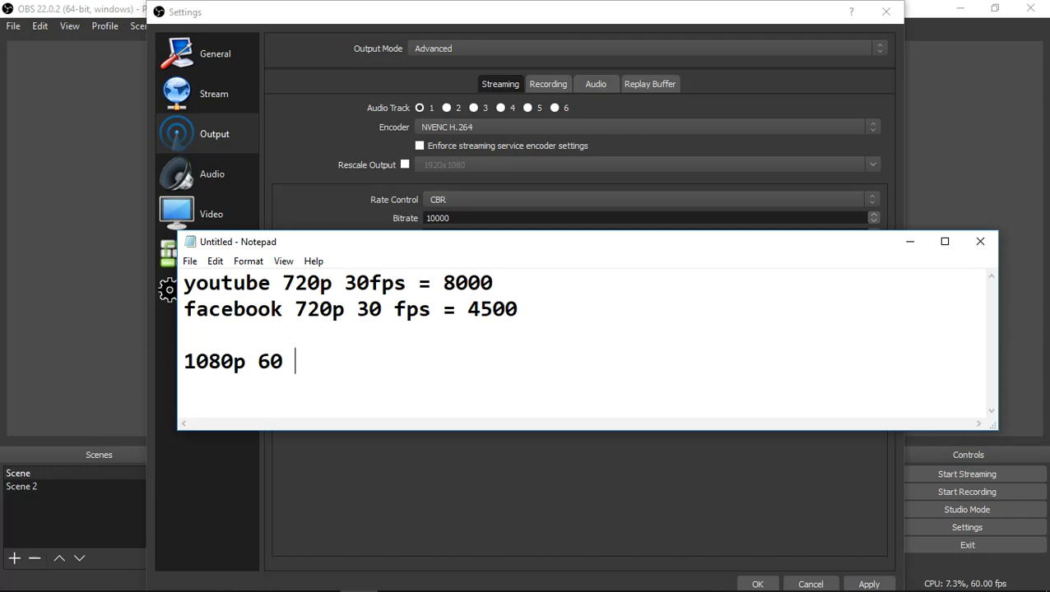
pyautogui.write('fps ')
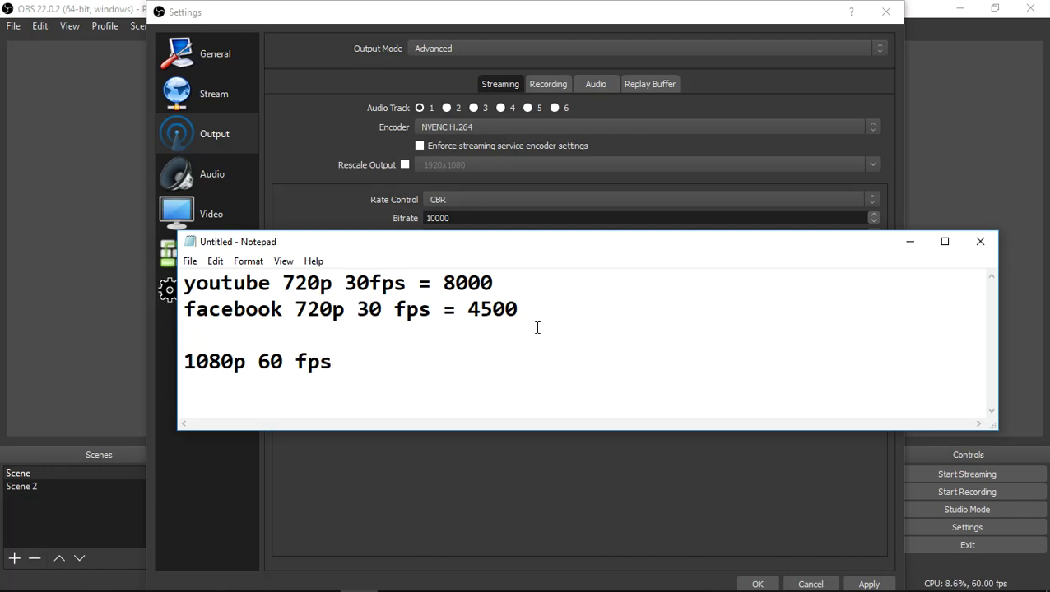
pyautogui.write('= 10000')
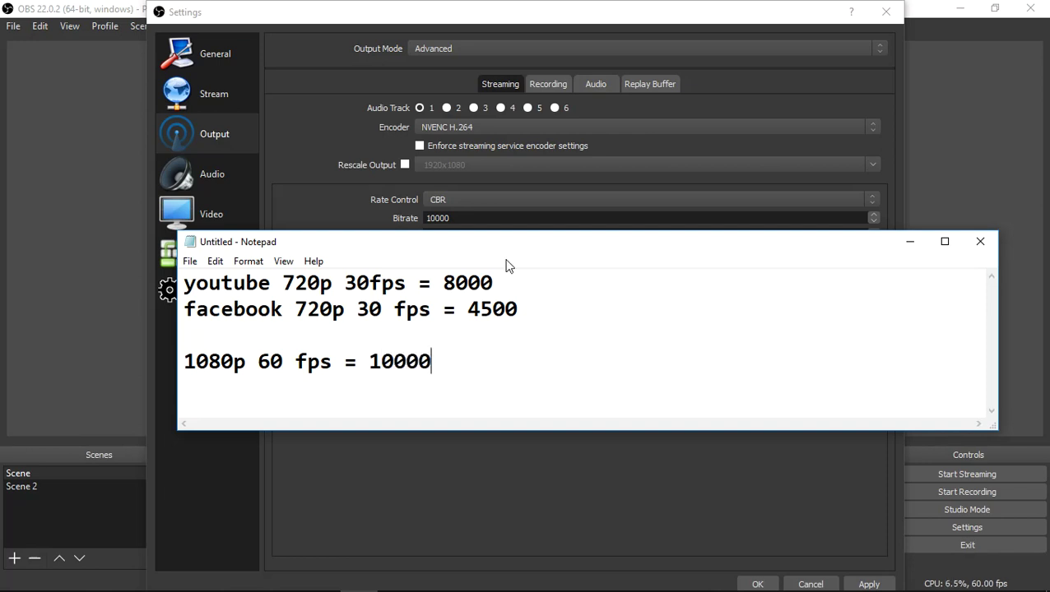
pyautogui.moveTo(457, 250)
pyautogui.mouseDown()
pyautogui.moveTo(445, 273)
pyautogui.moveTo(450, 245)
pyautogui.mouseUp()
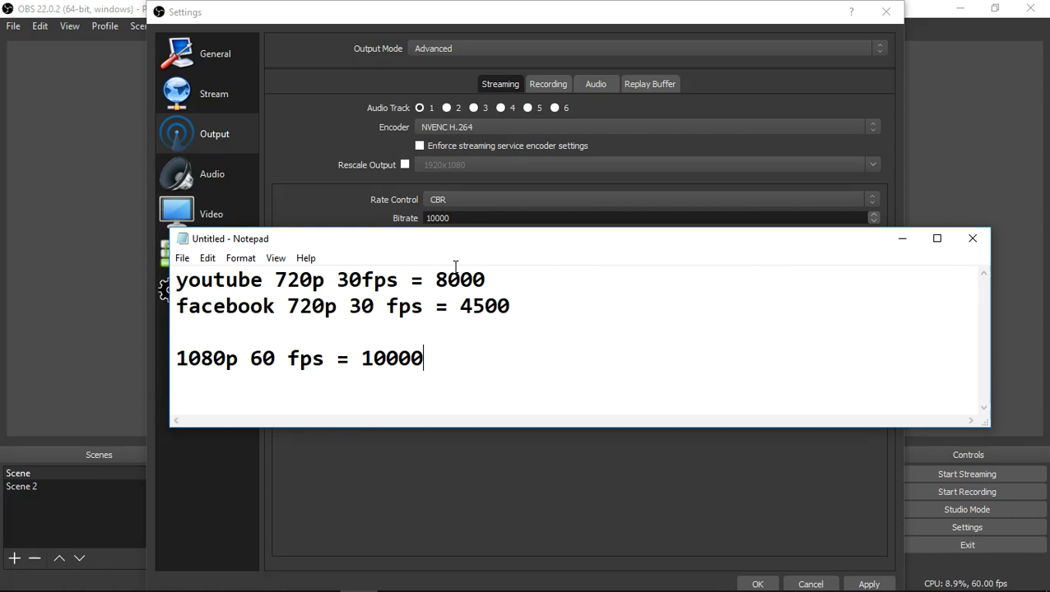
# Append "= 8 Mbps" to the YouTube 720p line and "= 4.5 Mbs" to the Facebook 720p line
pyautogui.moveTo(435, 279); pyautogui.dragTo(484, 280)
pyautogui.click(493, 280)
pyautogui.write('=')
pyautogui.write('8 ')
pyautogui.write('?u')
pyautogui.press('BackSpace')
pyautogui.press('BackSpace')
pyautogui.write('Mbps')
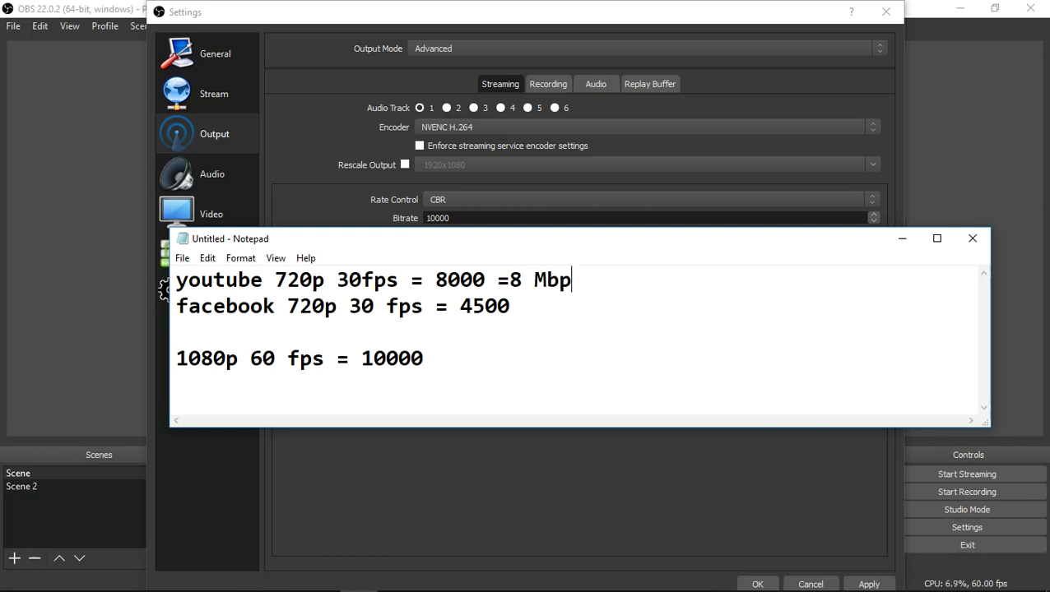
pyautogui.click(508, 285)
pyautogui.write('4500')
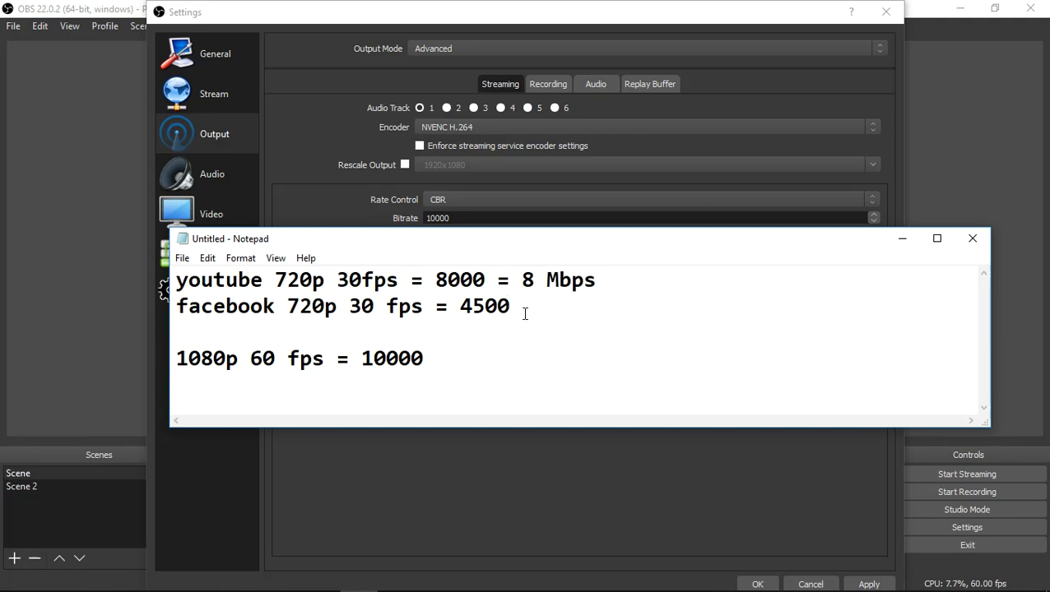
pyautogui.write(' = 4.5 Mbs')
# Append "= 10 Mbps" to the end of the 1080p 60 fps line
pyautogui.press('Down')
pyautogui.press('Right')
pyautogui.press('Right')
pyautogui.press('Right')
pyautogui.press('Right')
pyautogui.press('Right')
pyautogui.press('Right')
pyautogui.press('Right')
pyautogui.press('Right')
pyautogui.press('Right')
pyautogui.press('Right')
pyautogui.press('Right')
pyautogui.press('Right')
pyautogui.press('Right')
pyautogui.press('Right')
pyautogui.press('Right')
pyautogui.press('Right')
pyautogui.press('Right')
pyautogui.press('Right')
pyautogui.press('Right')
pyautogui.press('Right')
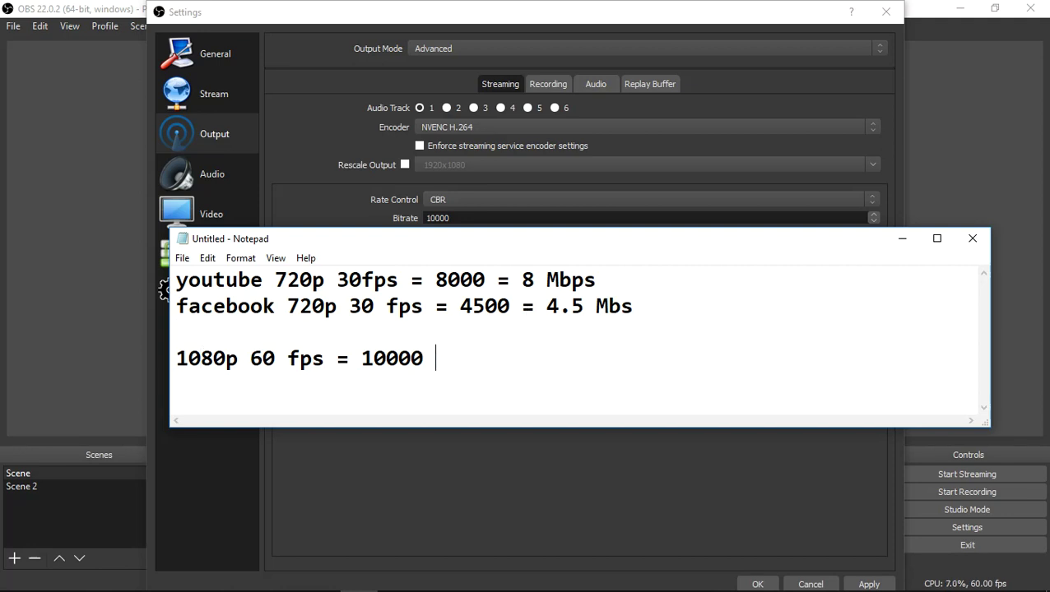
pyautogui.write('-=')
pyautogui.press('BackSpace')
pyautogui.press('BackSpace')
pyautogui.press('BackSpace')
pyautogui.write('= 10 Mb')
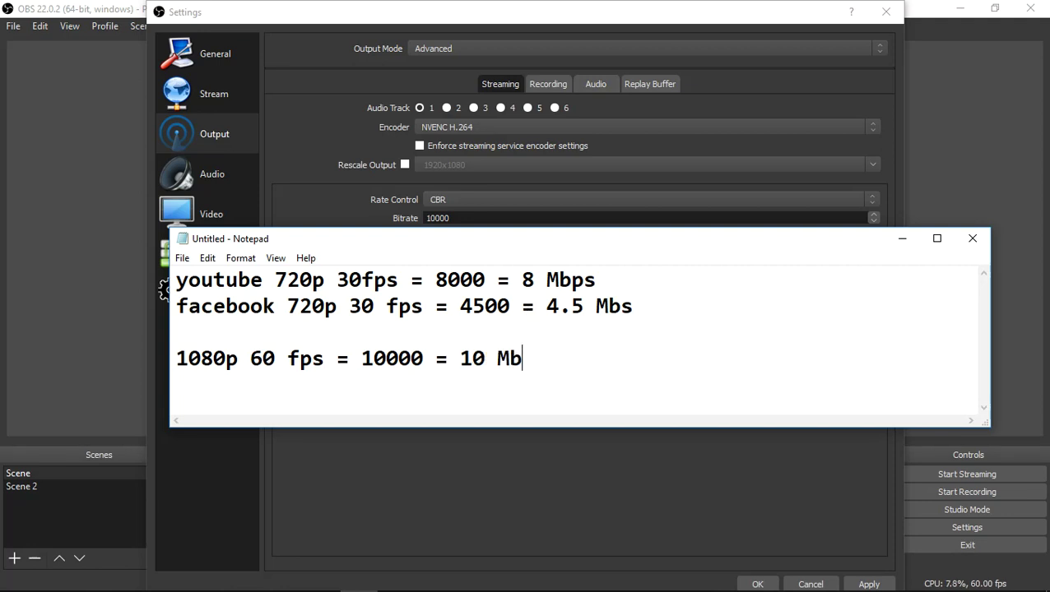
pyautogui.write('ps')
# Insert "upload speed" before "8 Mbps" on the YouTube line
pyautogui.click(461, 358)
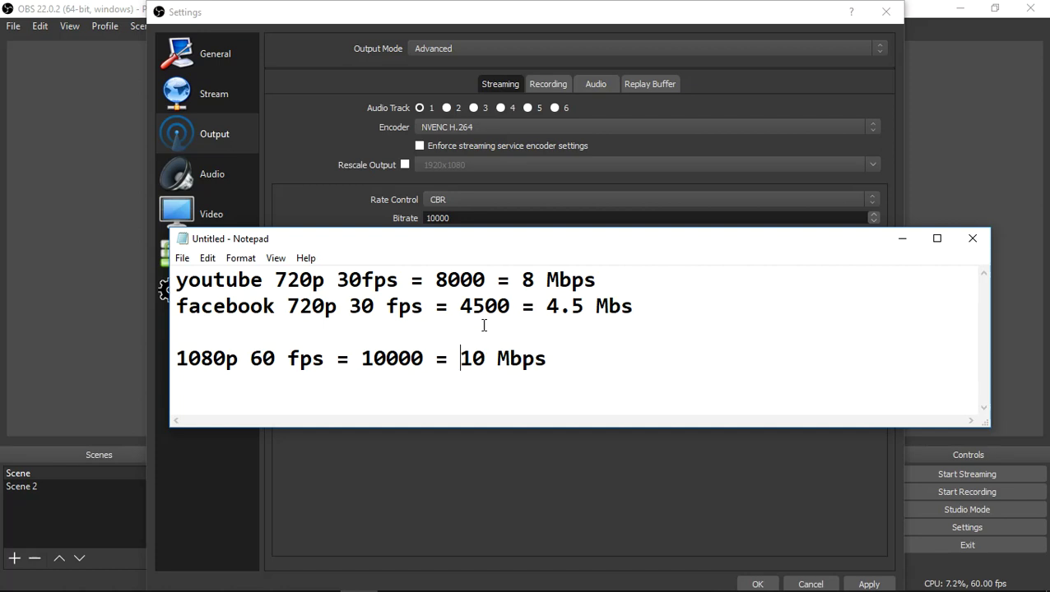
pyautogui.click(512, 281)
pyautogui.write('upload ')
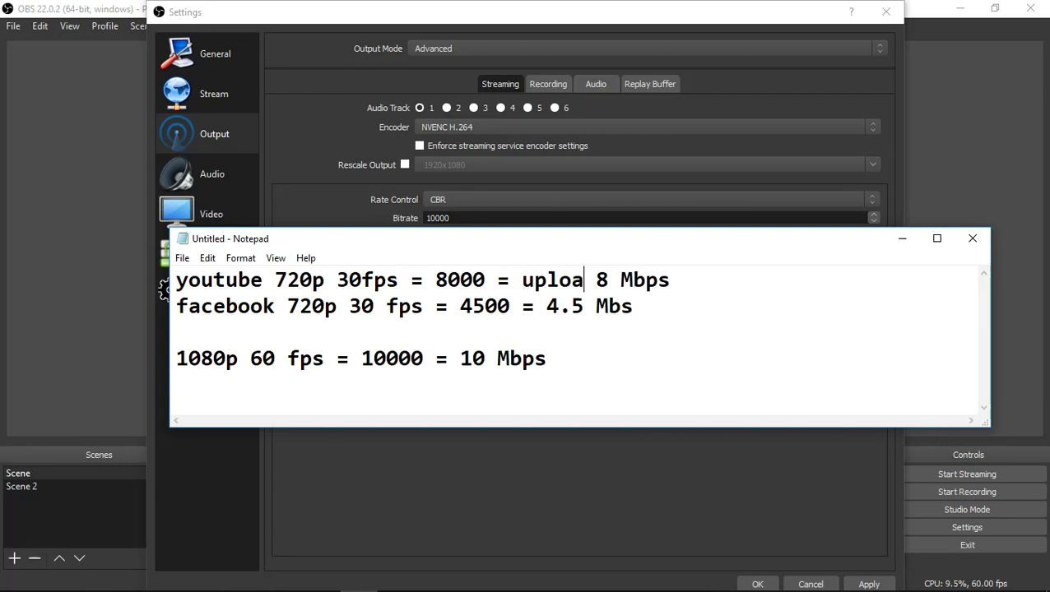
pyautogui.write('speed')
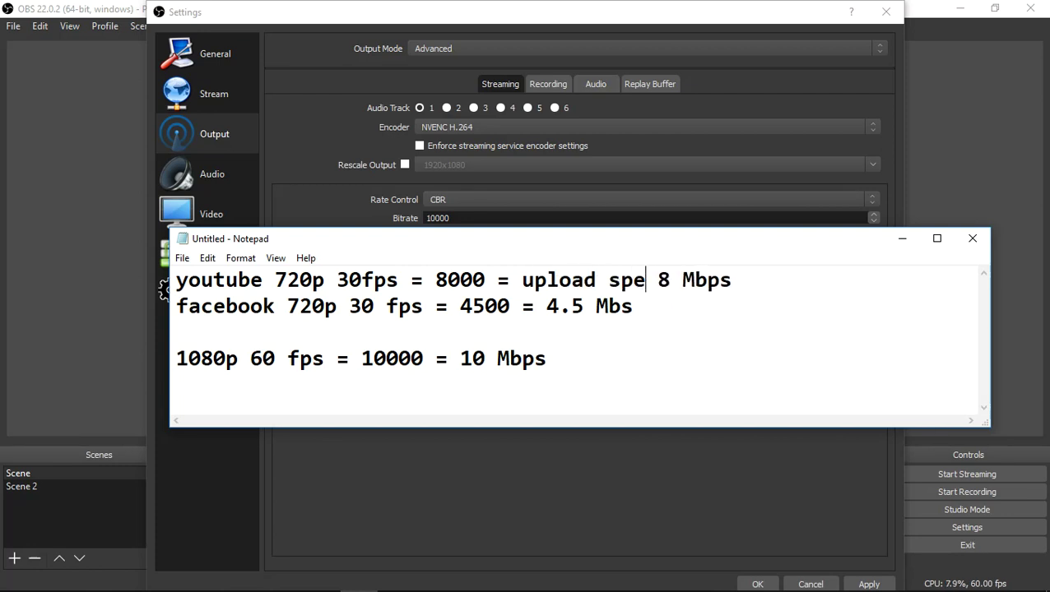
# Copy "upload speed" from the YouTube line and paste it before the Mbps values on the Facebook and 1080p lines
pyautogui.moveTo(521, 281); pyautogui.dragTo(670, 280)
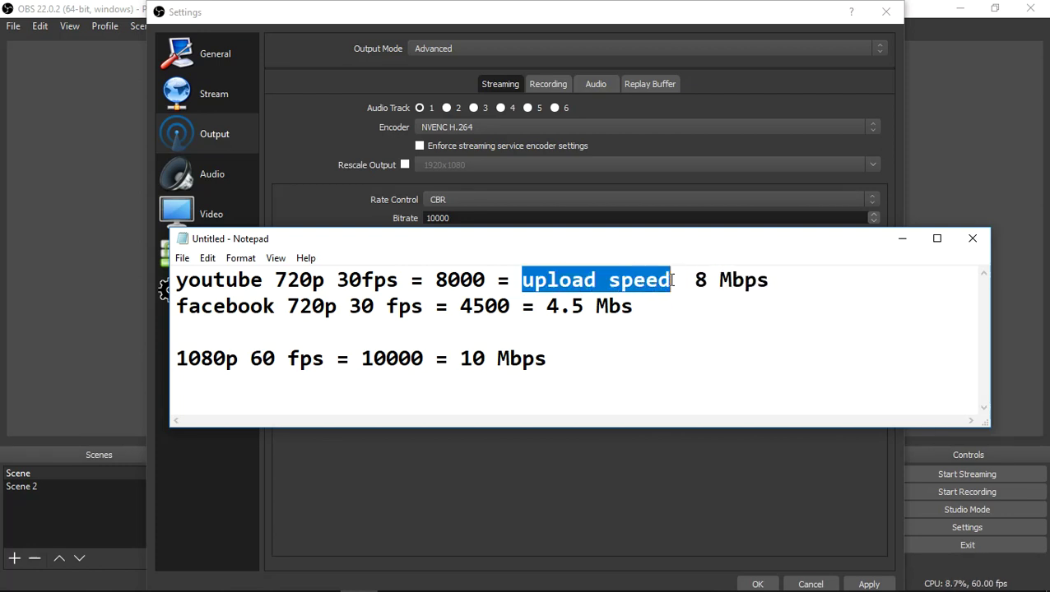
pyautogui.rightClick(661, 282)
pyautogui.click(696, 330)
pyautogui.click(536, 307)
pyautogui.rightClick(537, 307)
pyautogui.click(576, 371)
pyautogui.click(458, 359)
pyautogui.rightClick(460, 357)
pyautogui.click(496, 420)
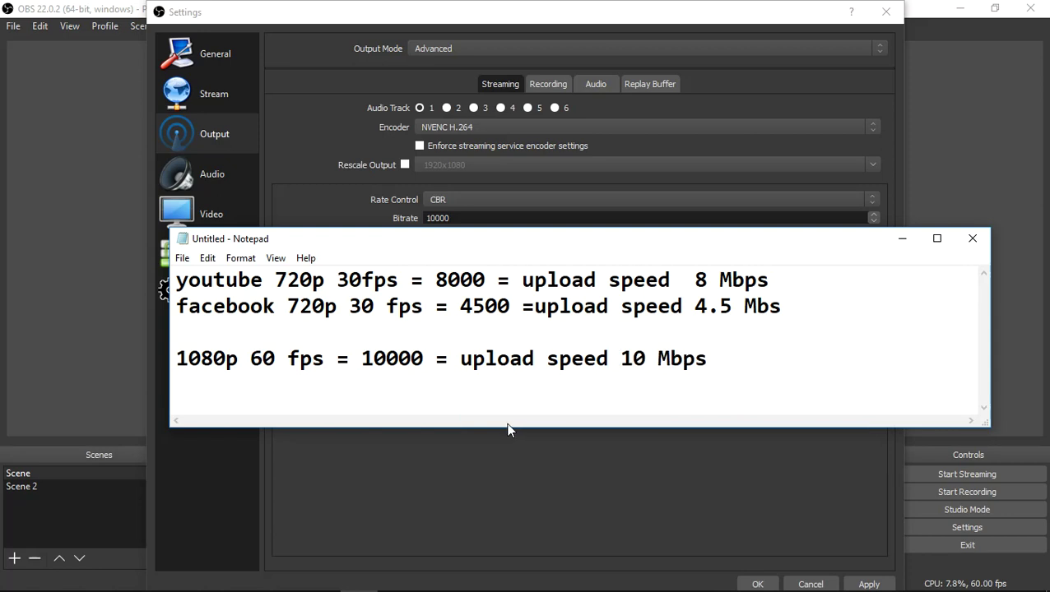
# Change the bitrate on the 1080p 60 fps line to the range "7500 - 10000"
pyautogui.moveTo(733, 241); pyautogui.dragTo(714, 229)
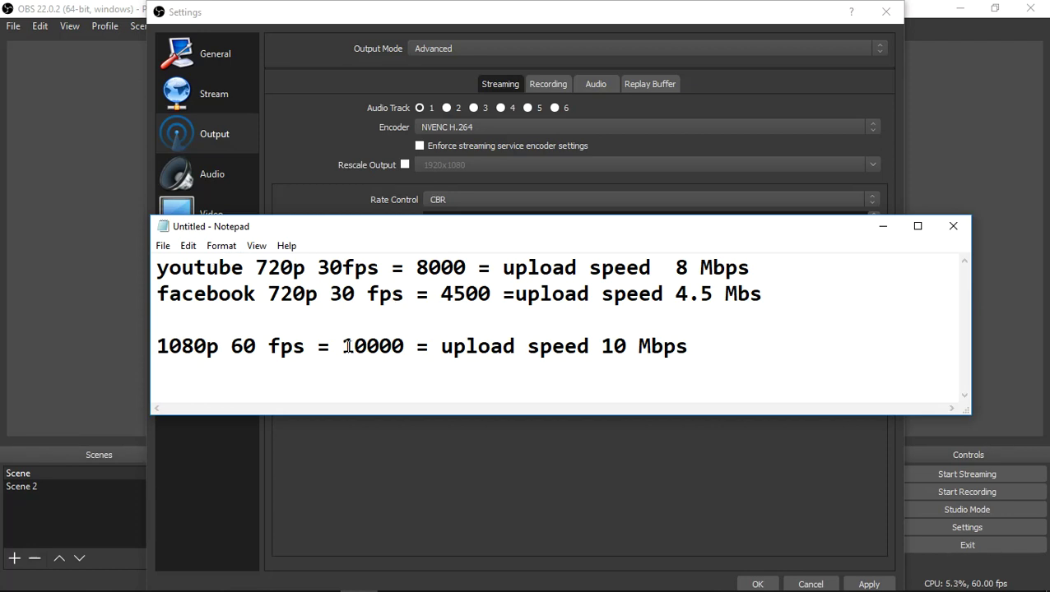
pyautogui.moveTo(346, 354); pyautogui.dragTo(367, 352)
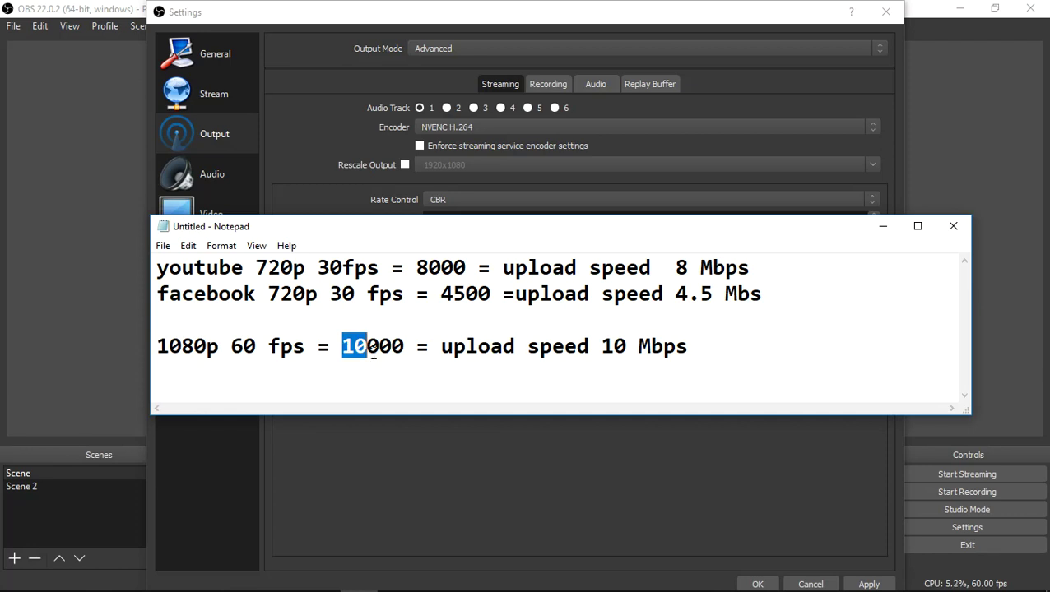
pyautogui.click(344, 349)
pyautogui.write('75000')
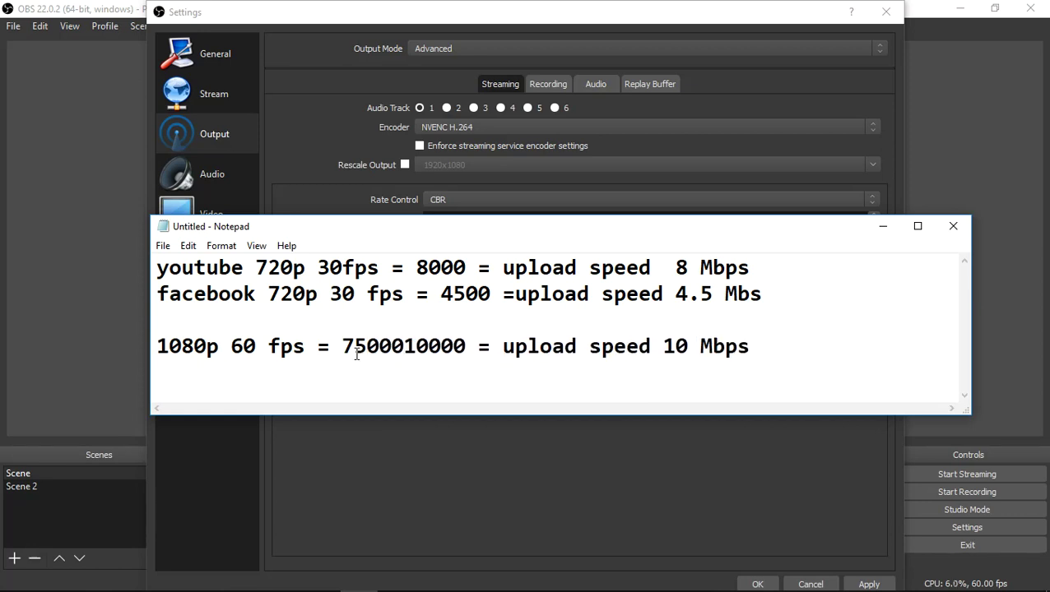
pyautogui.press('BackSpace')
pyautogui.write('-')
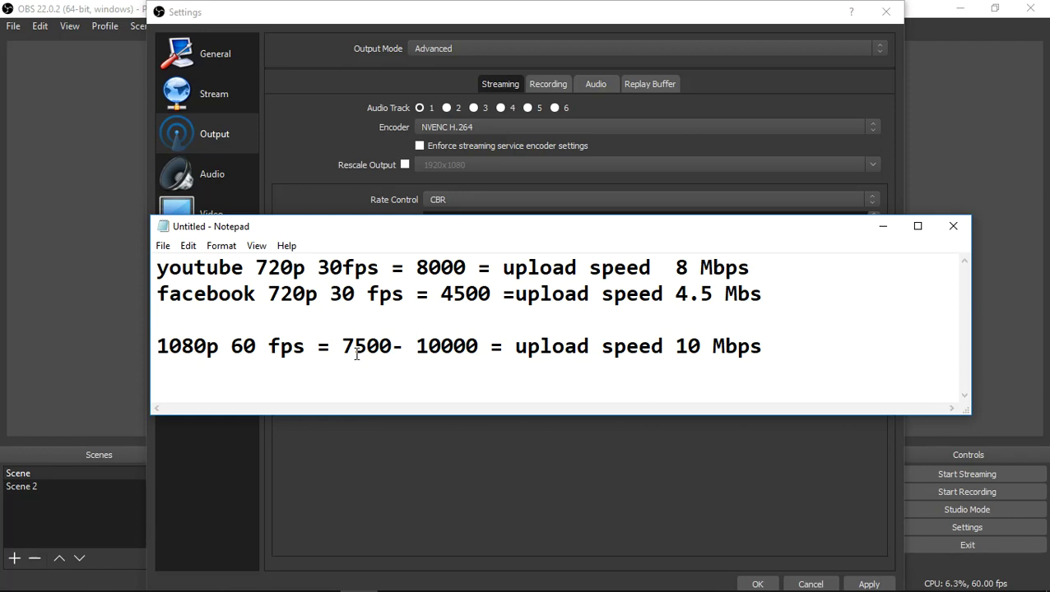
pyautogui.press('Left')
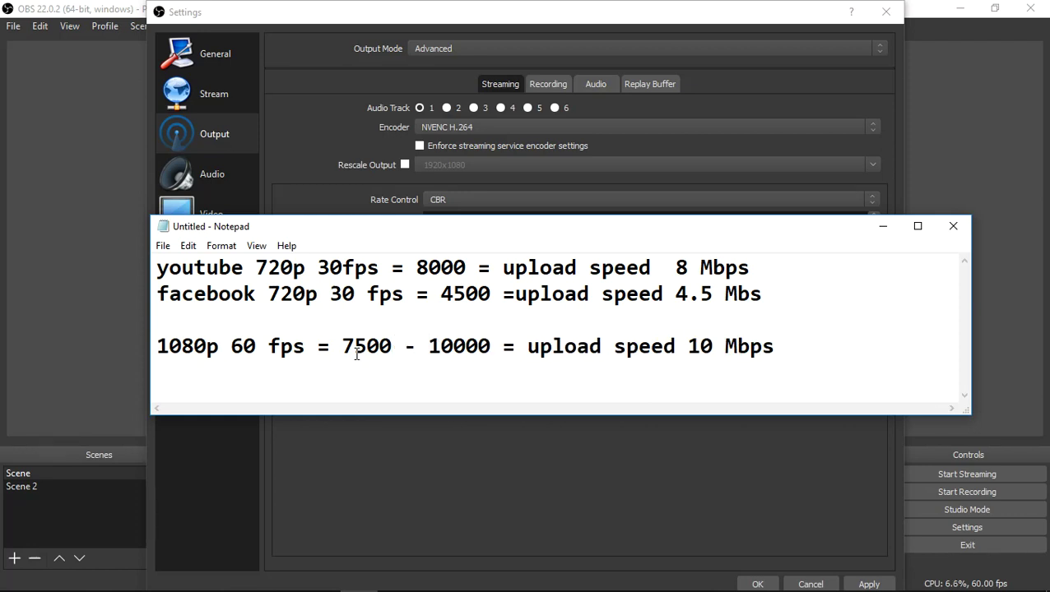
# Review the bitrate range noted for 1080p 60 fps and the bitrate noted for Facebook 720p 30 fps
pyautogui.moveTo(344, 340); pyautogui.dragTo(390, 347)
pyautogui.moveTo(524, 233)
pyautogui.mouseDown()
pyautogui.moveTo(525, 254)
pyautogui.moveTo(523, 244)
pyautogui.mouseUp()
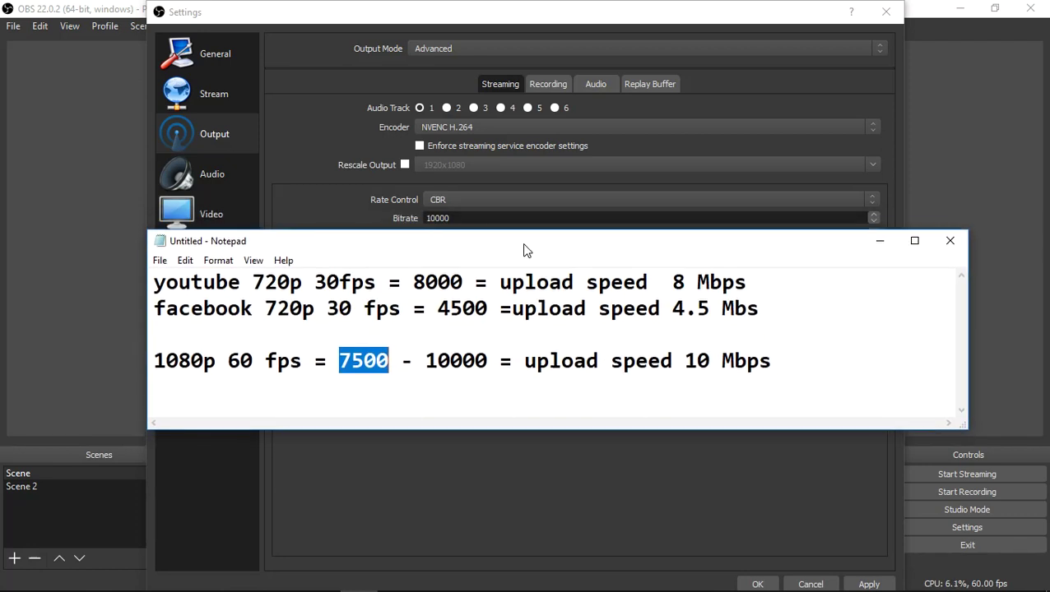
pyautogui.moveTo(427, 362); pyautogui.dragTo(487, 359)
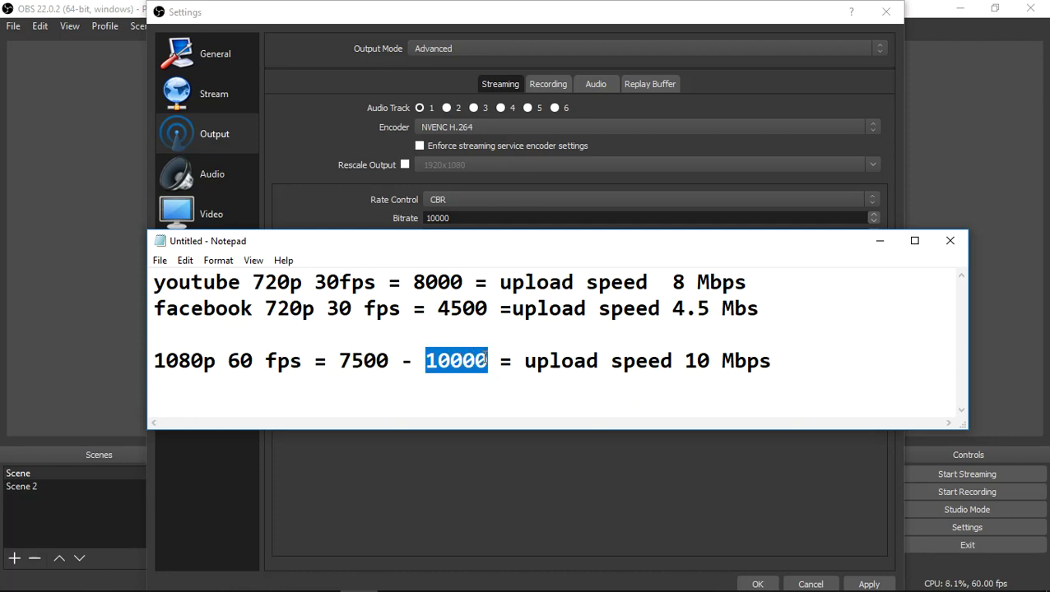
pyautogui.moveTo(526, 247)
pyautogui.mouseDown()
pyautogui.moveTo(513, 253)
pyautogui.moveTo(518, 240)
pyautogui.mouseUp()
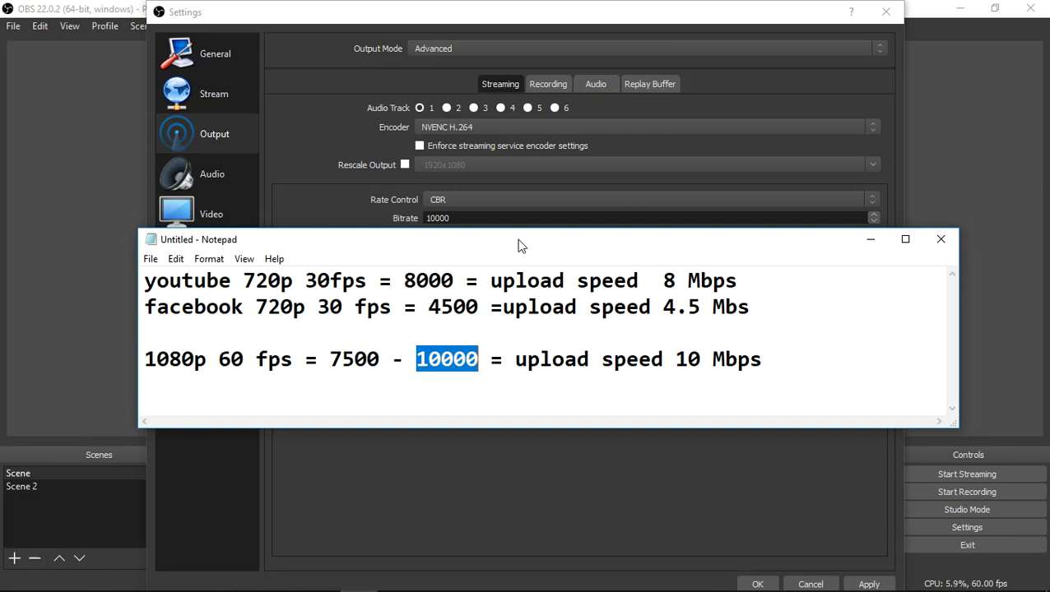
pyautogui.click(763, 359)
pyautogui.moveTo(428, 359); pyautogui.dragTo(477, 361)
pyautogui.click(476, 360)
pyautogui.click(441, 360)
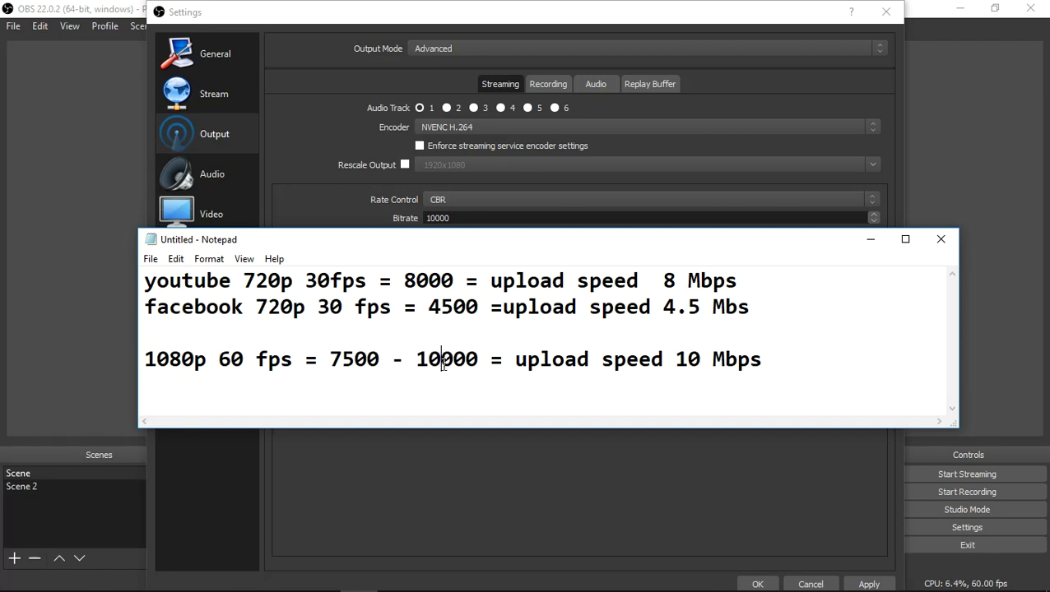
pyautogui.moveTo(417, 362); pyautogui.dragTo(437, 370)
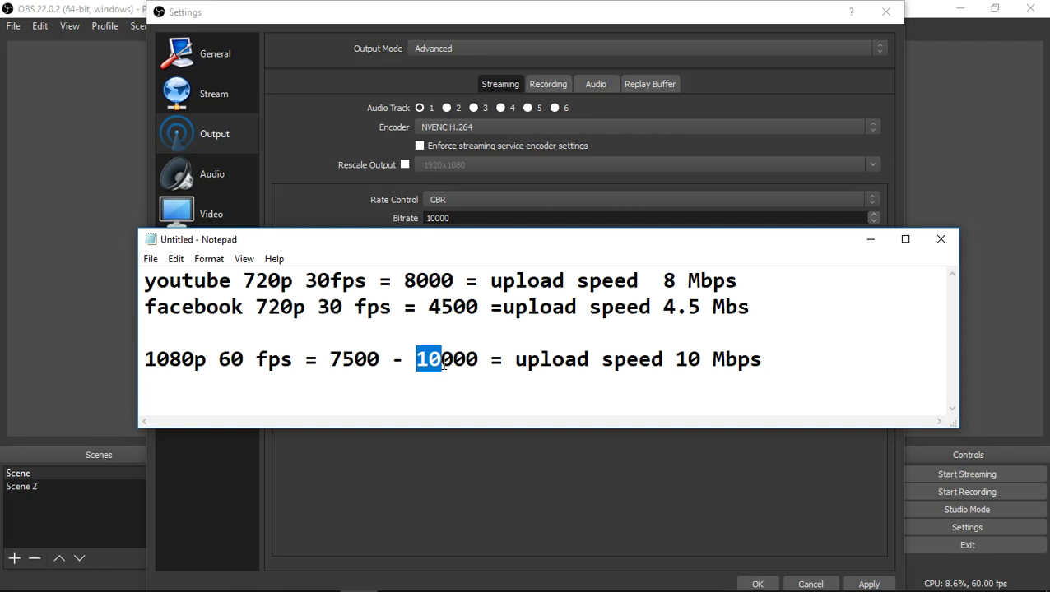
pyautogui.click(442, 362)
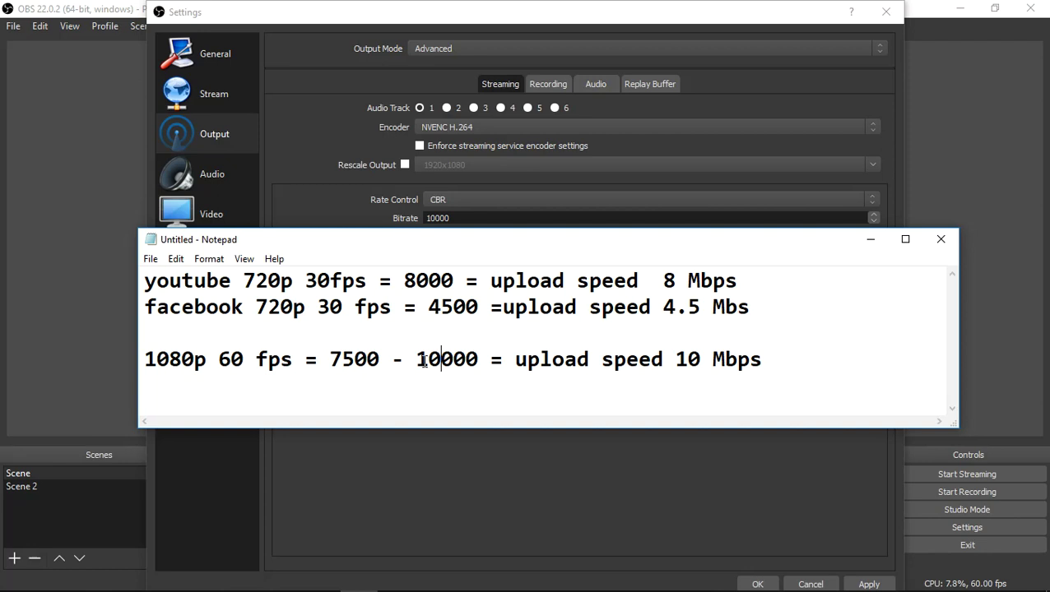
pyautogui.moveTo(416, 360); pyautogui.dragTo(477, 360)
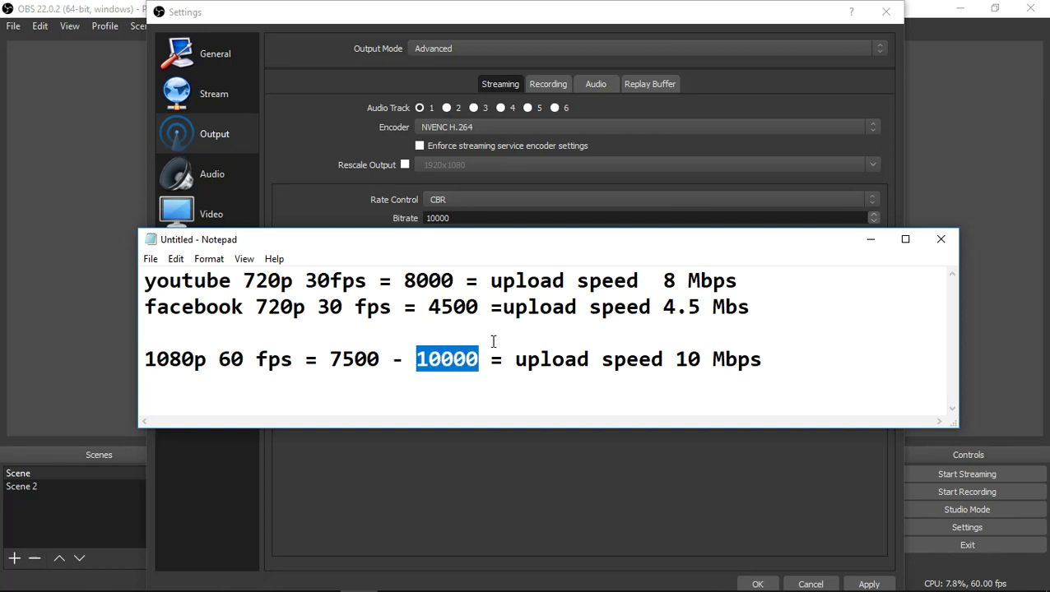
pyautogui.moveTo(553, 241); pyautogui.dragTo(538, 246)
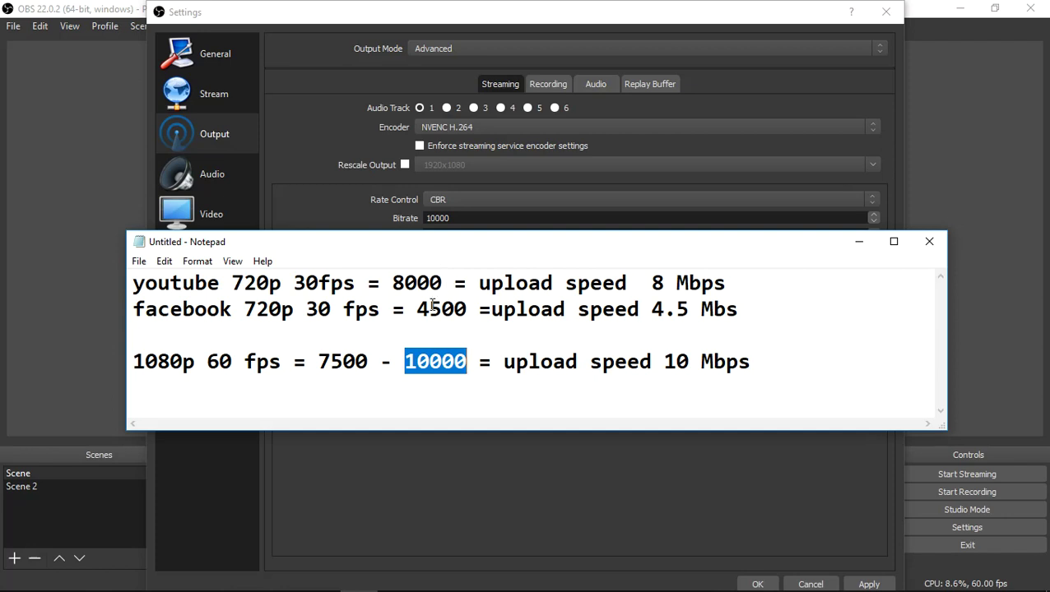
pyautogui.moveTo(449, 249); pyautogui.dragTo(435, 263)
pyautogui.moveTo(403, 325); pyautogui.dragTo(452, 325)
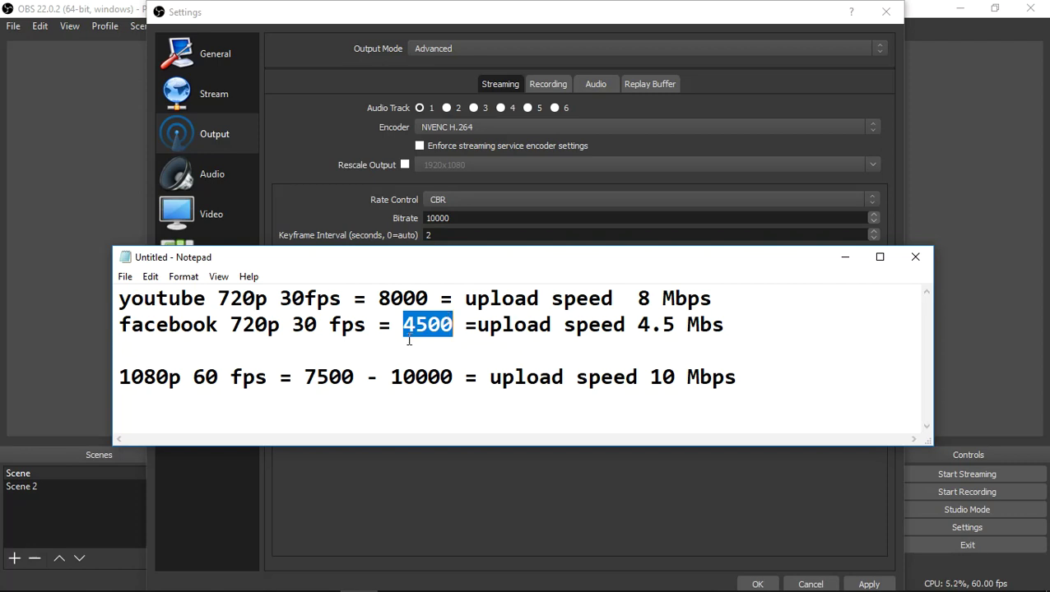
pyautogui.moveTo(230, 325)
pyautogui.mouseDown()
pyautogui.moveTo(366, 327)
pyautogui.moveTo(241, 327)
pyautogui.mouseUp()
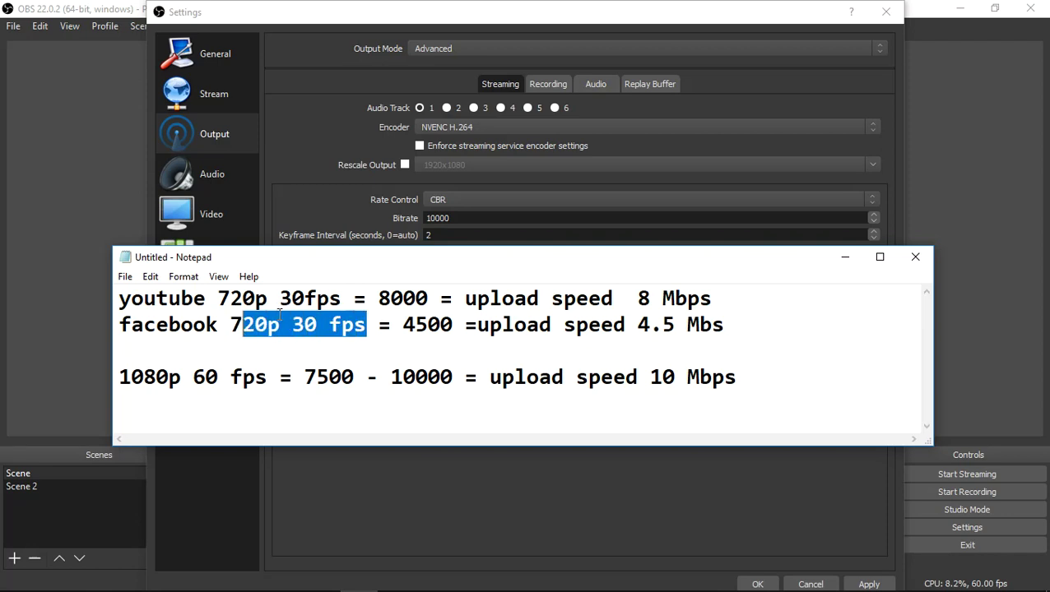
pyautogui.moveTo(511, 258); pyautogui.dragTo(487, 260)
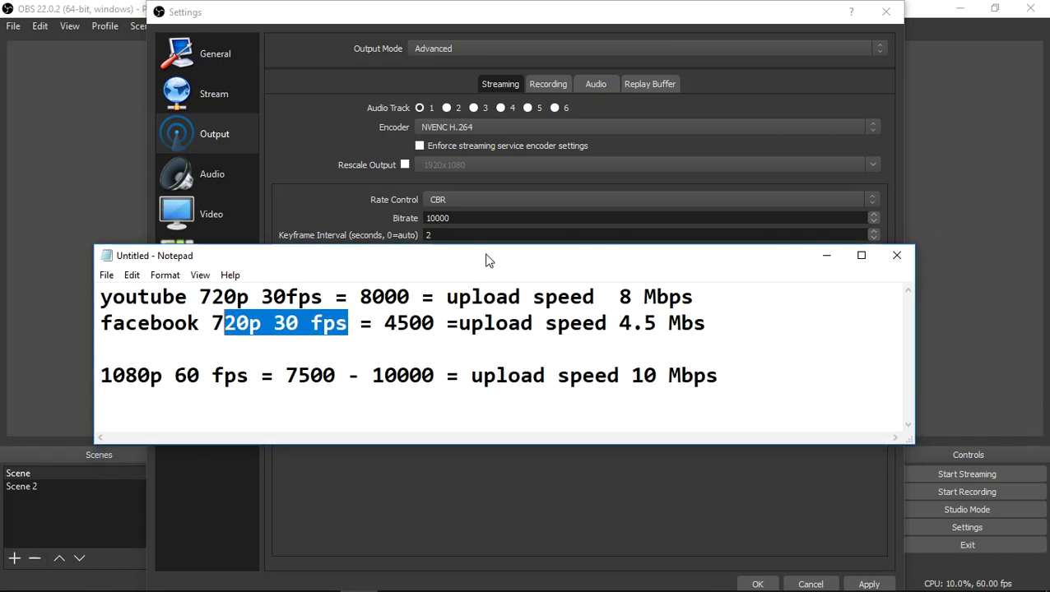
# Remove the blank line between the Facebook line and the 1080p 60 fps line in the notes
pyautogui.click(690, 357)
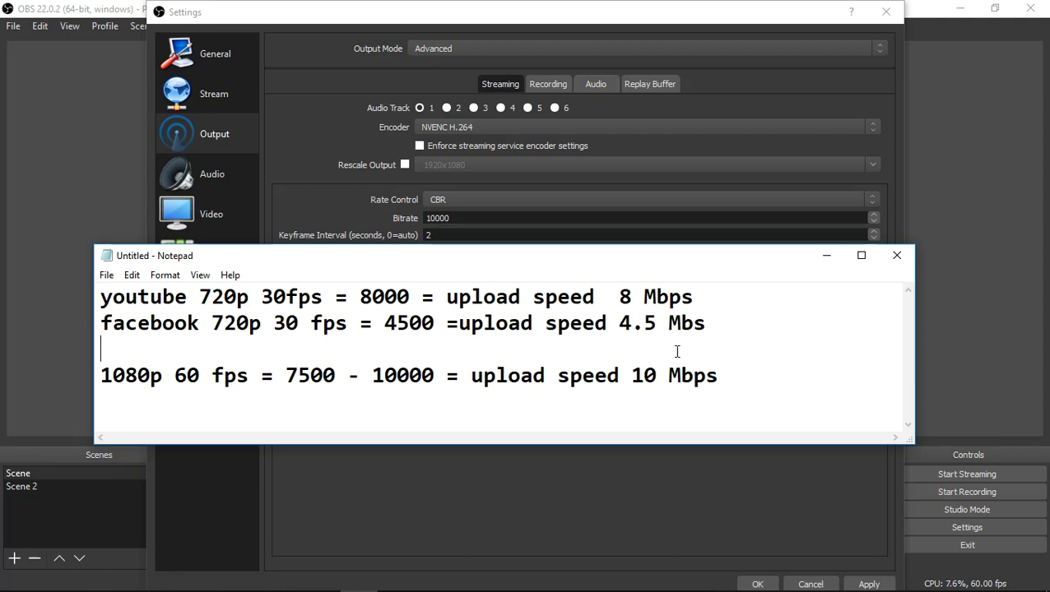
pyautogui.press('Delete')
pyautogui.click(731, 356)
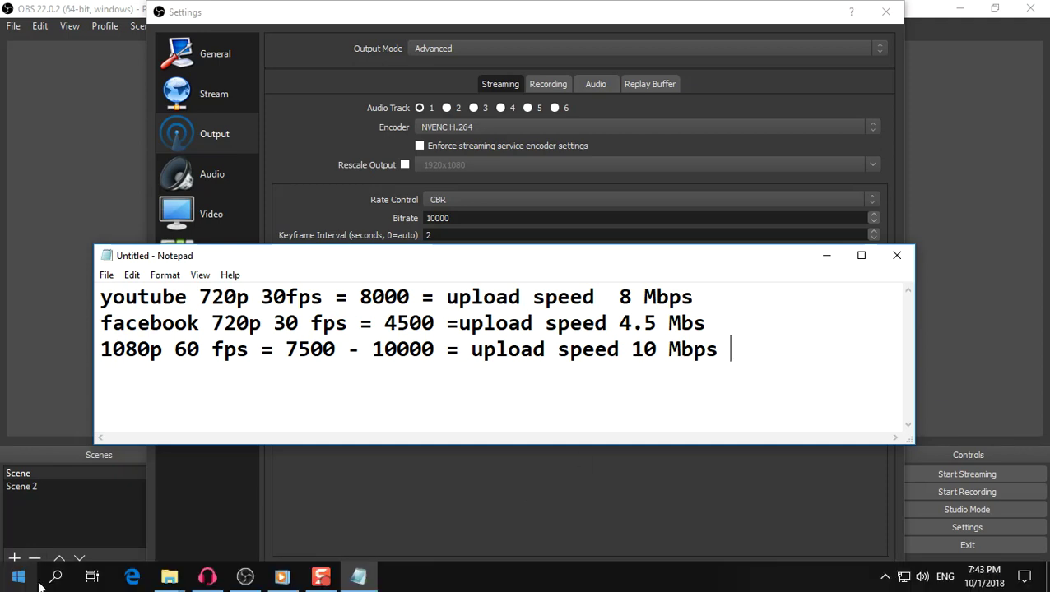
pyautogui.click(167, 577)
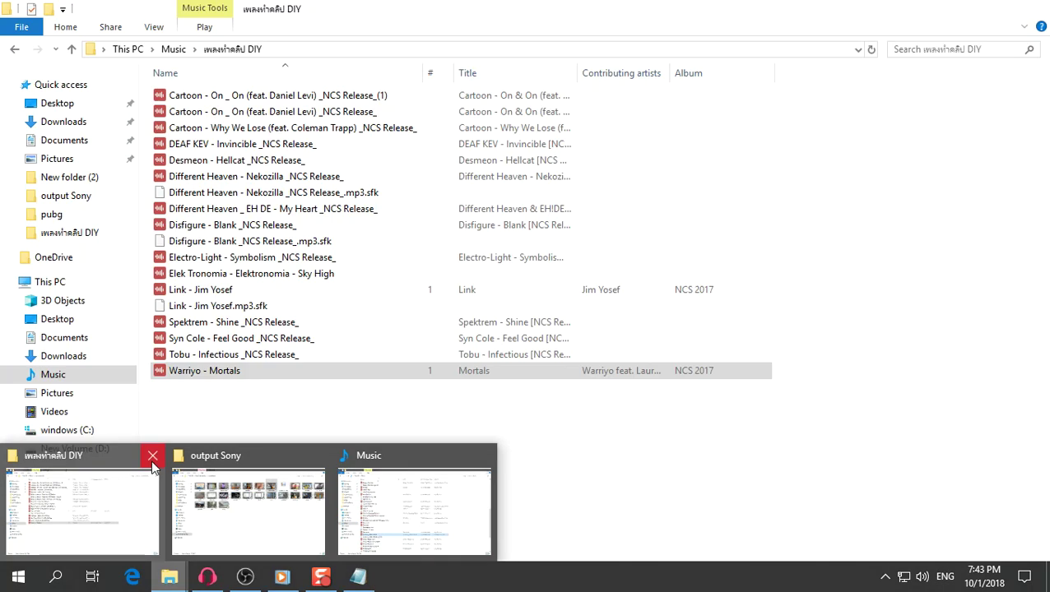
pyautogui.click(144, 494)
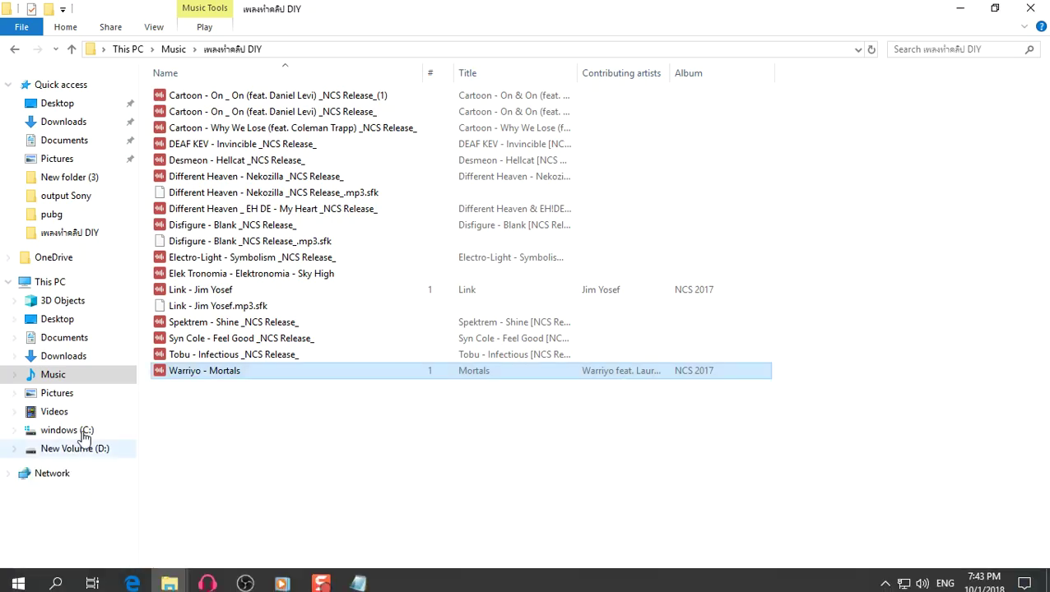
pyautogui.click(69, 104)
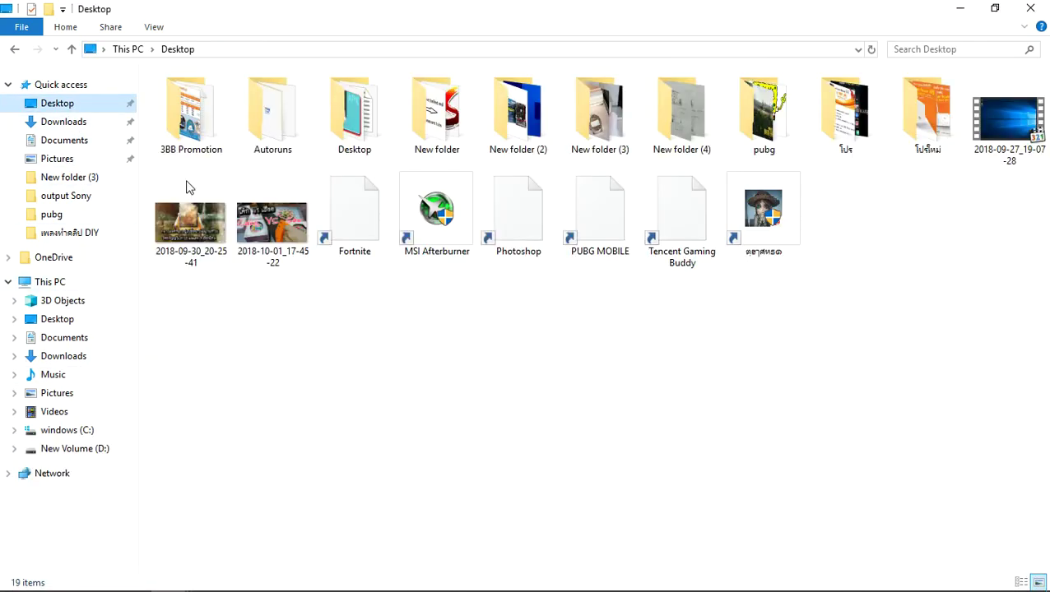
pyautogui.doubleClick(202, 136)
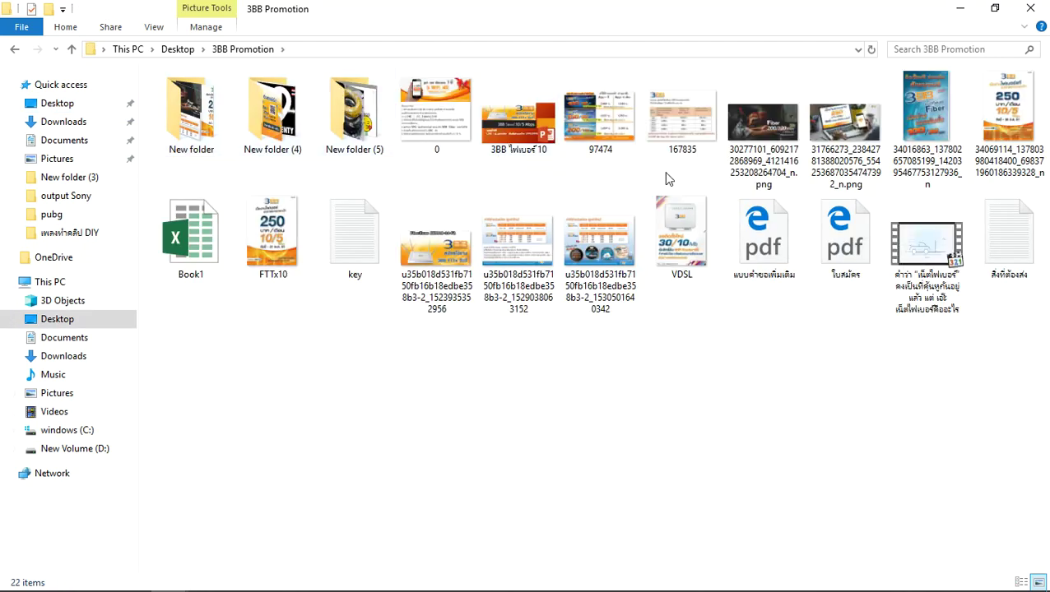
pyautogui.rightClick(590, 250)
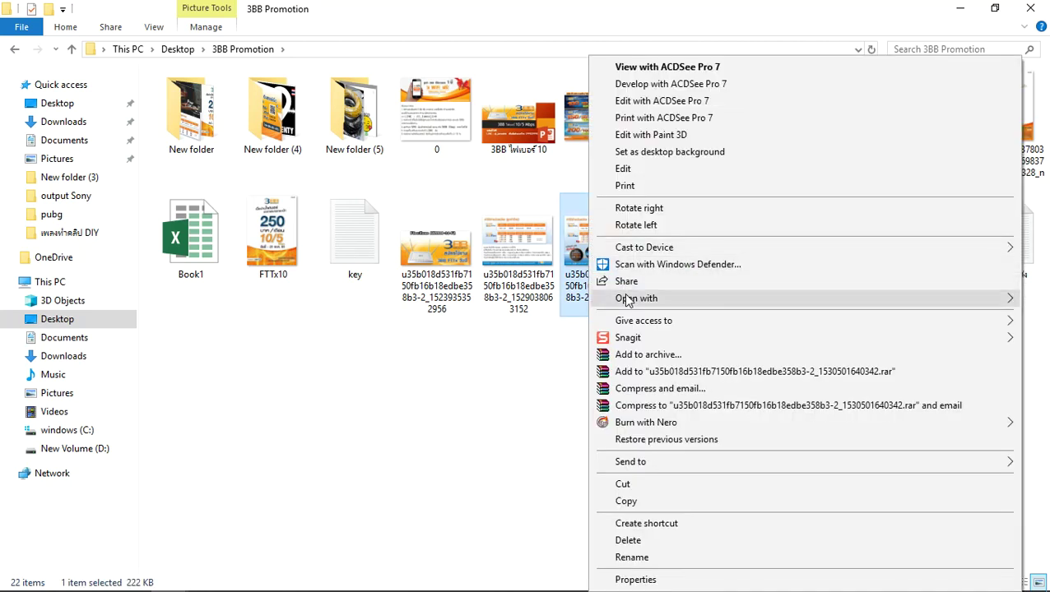
pyautogui.moveTo(627, 301)
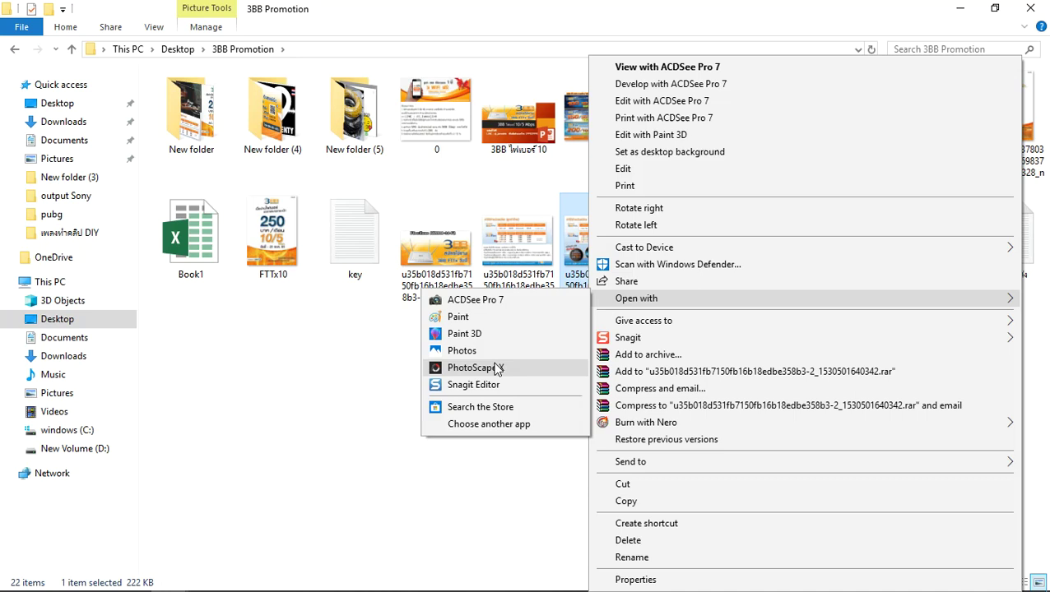
pyautogui.click(346, 333)
pyautogui.rightClick(604, 251)
pyautogui.moveTo(637, 298)
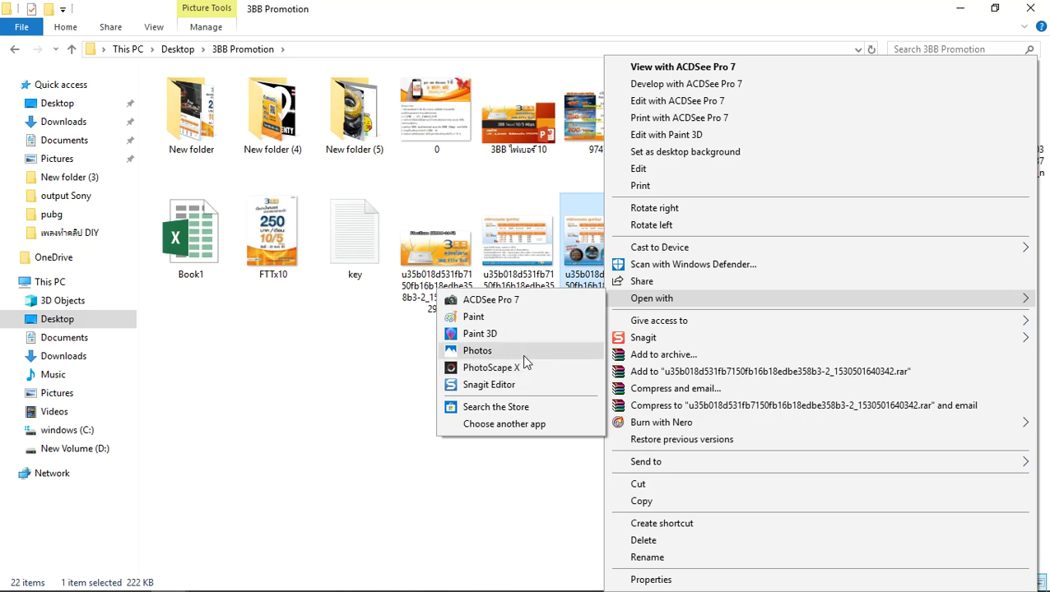
pyautogui.click(516, 301)
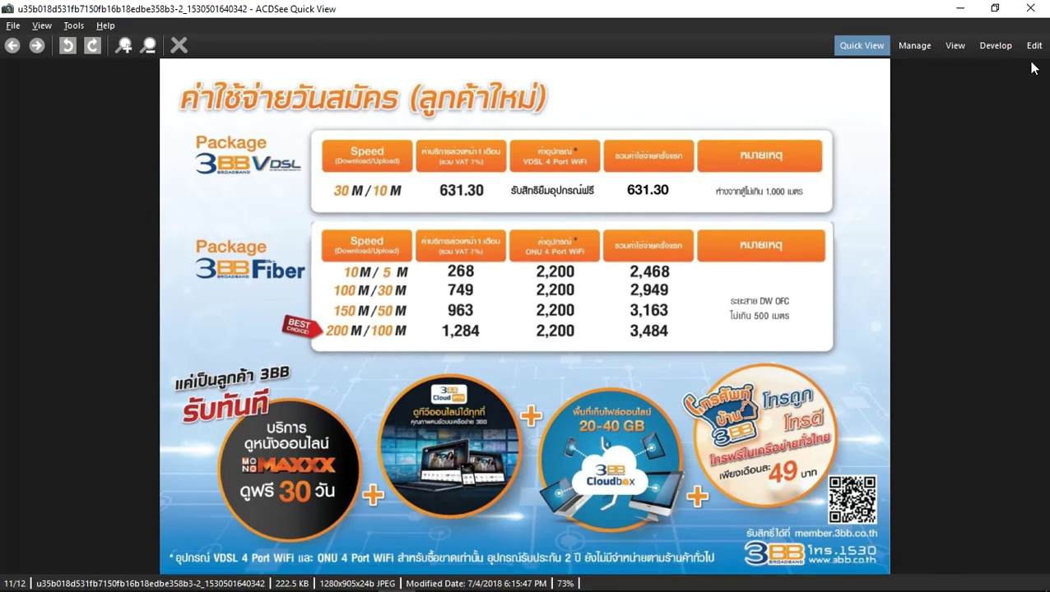
# Minimize the price image and the folder window, return to the Notepad notes, and move them down to uncover the OBS encoder settings
pyautogui.click(972, 10)
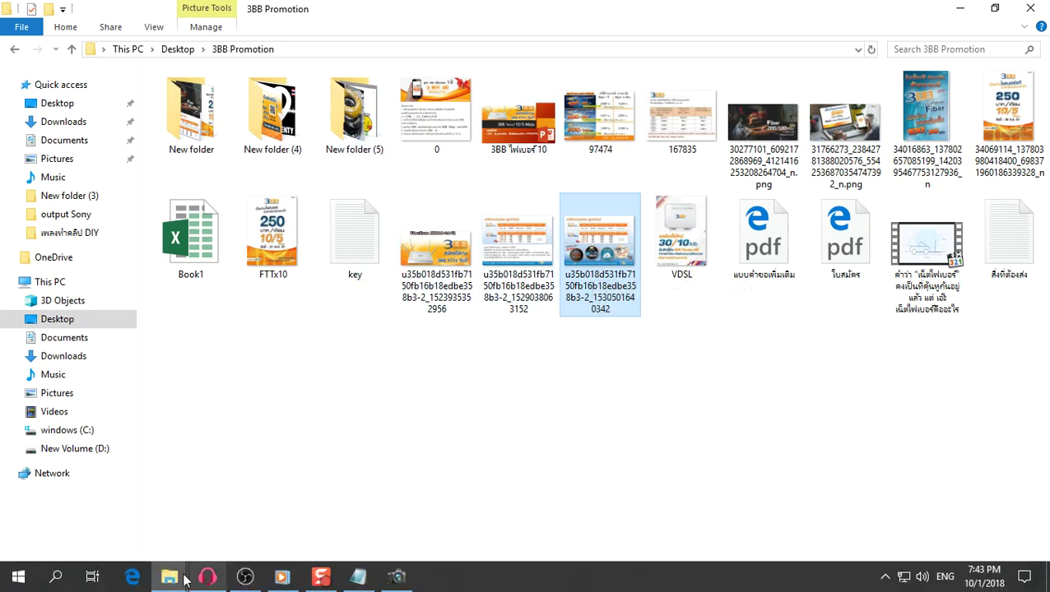
pyautogui.click(359, 578)
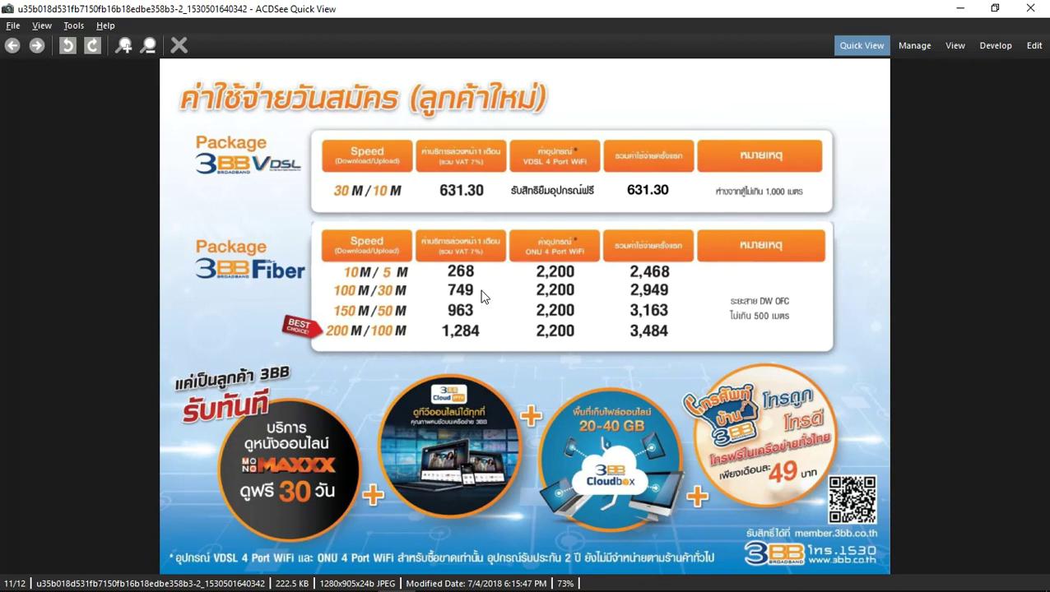
pyautogui.click(961, 8)
pyautogui.click(961, 8)
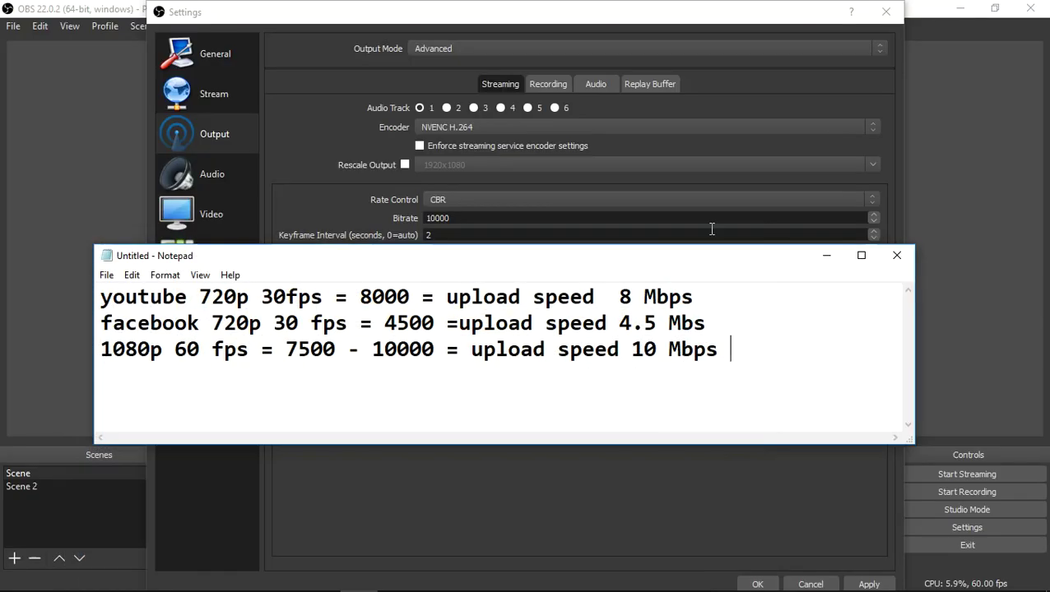
pyautogui.moveTo(707, 253); pyautogui.dragTo(694, 303)
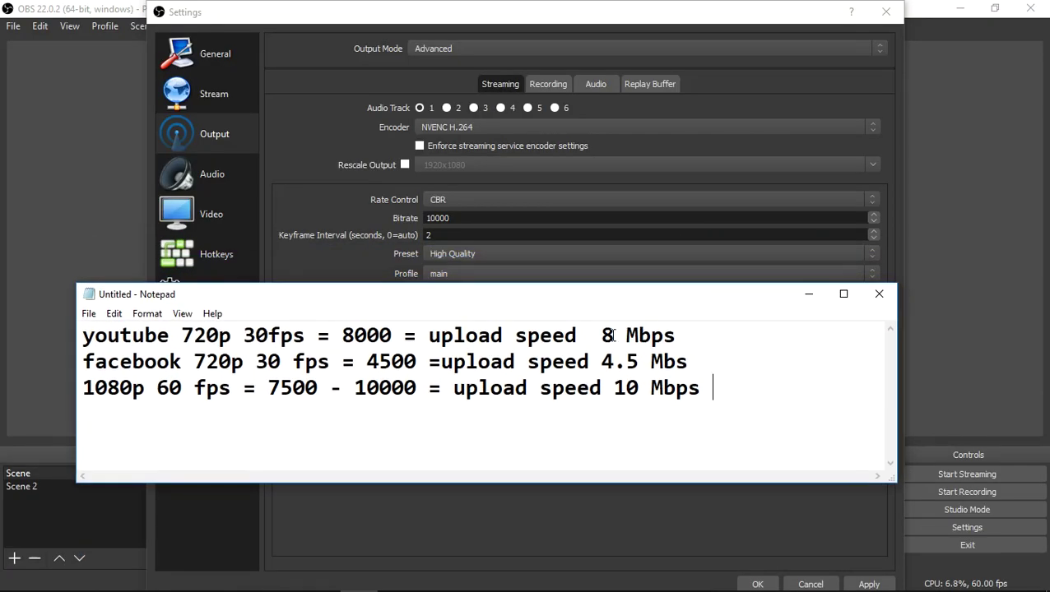
pyautogui.moveTo(608, 300); pyautogui.dragTo(554, 348)
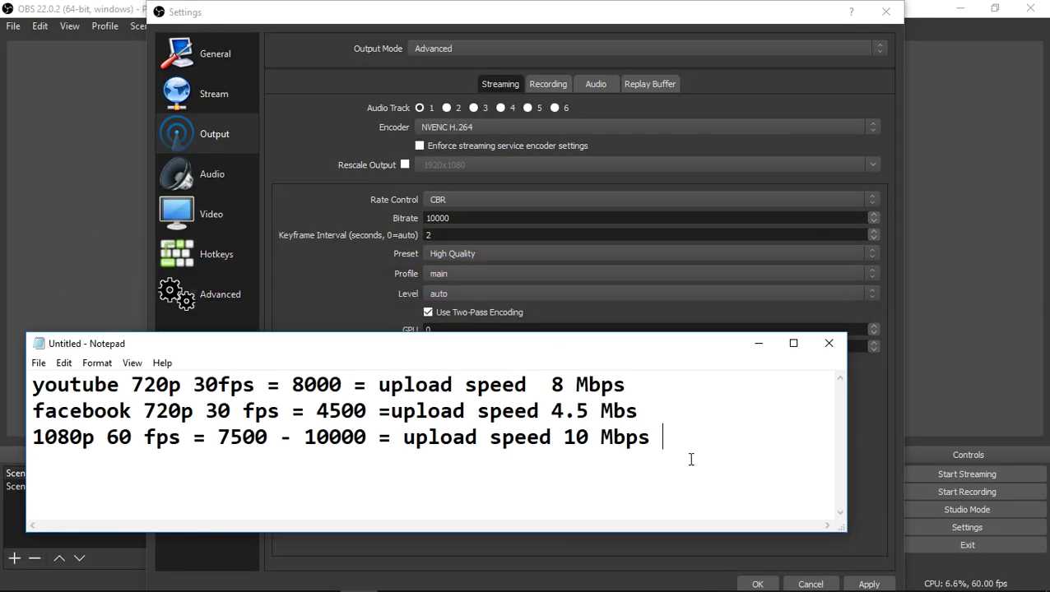
# Replace all the notes with "Keyframe = 2" and return to the keyframe interval in the OBS settings
pyautogui.moveTo(652, 439); pyautogui.dragTo(55, 332)
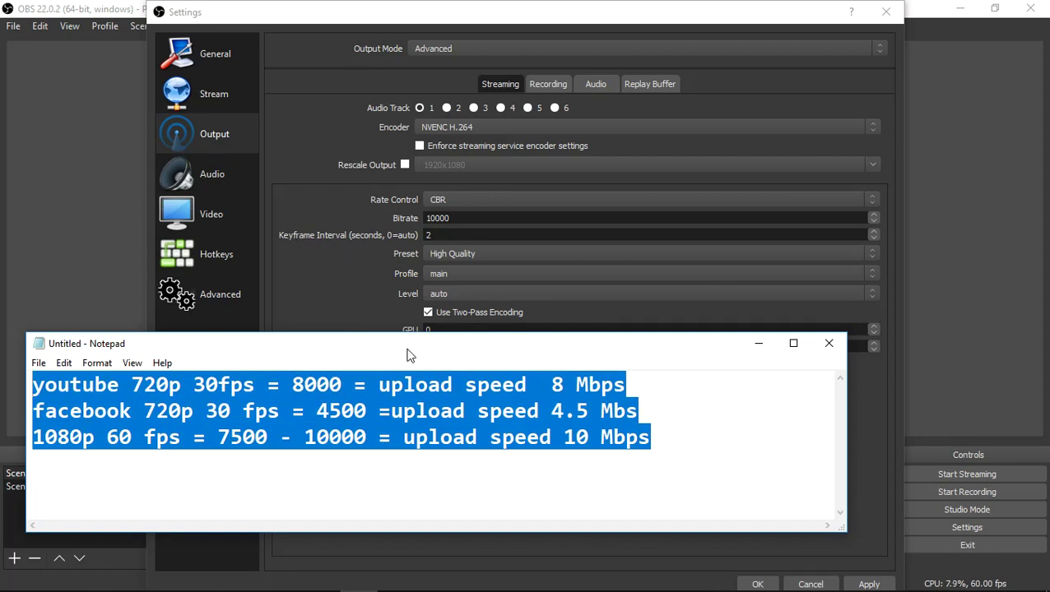
pyautogui.write('Key')
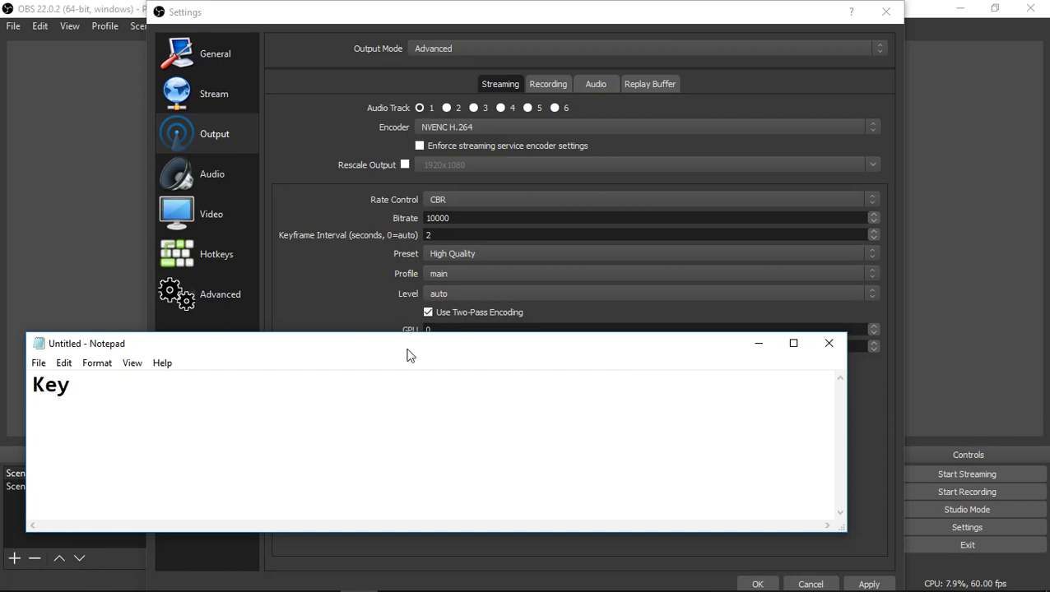
pyautogui.write('framw')
pyautogui.press('BackSpace')
pyautogui.write('e')
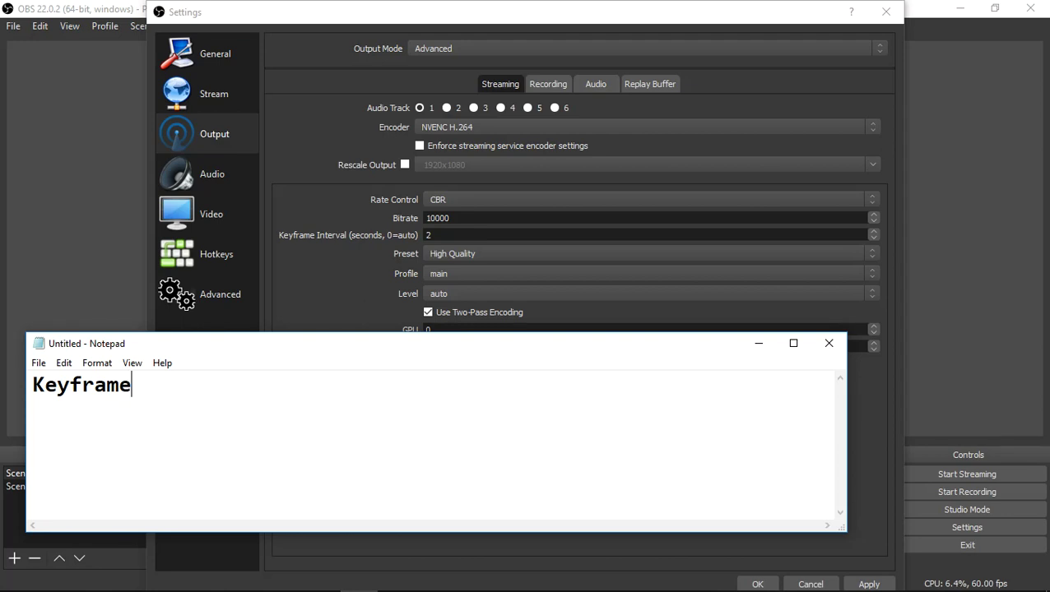
pyautogui.write(' = 2')
pyautogui.press('Return')
pyautogui.doubleClick(173, 385)
pyautogui.click(447, 235)
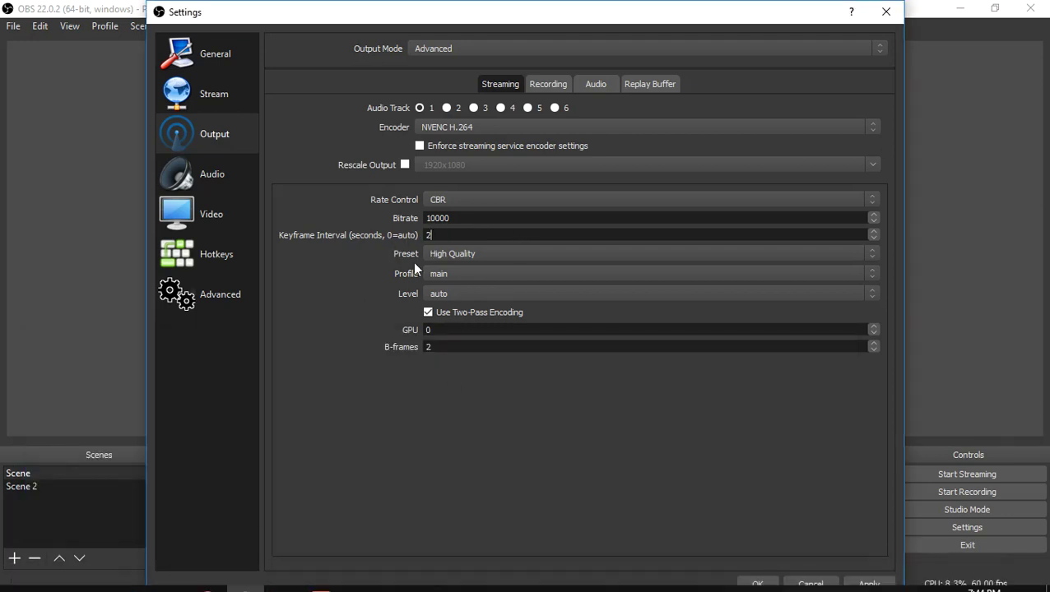
# Try the Default encoder preset, and set the preset back to High Quality
pyautogui.click(448, 260)
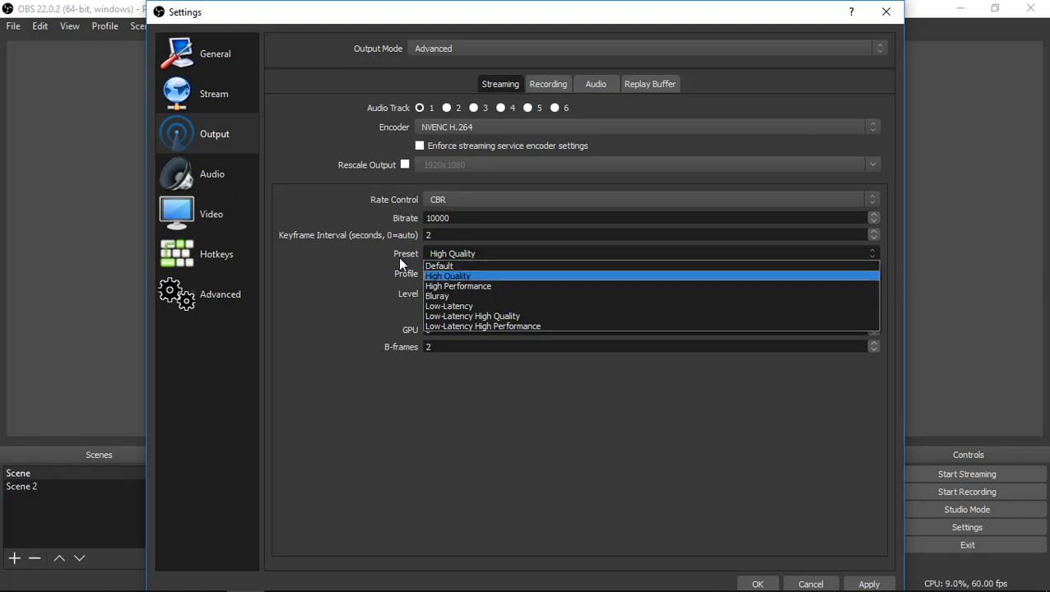
pyautogui.click(477, 267)
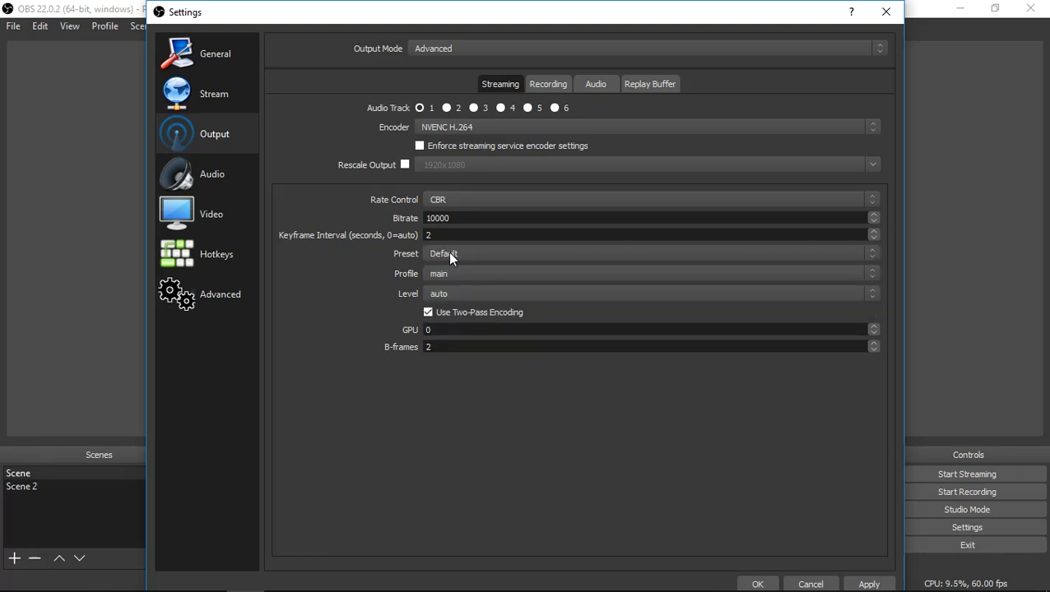
pyautogui.click(440, 257)
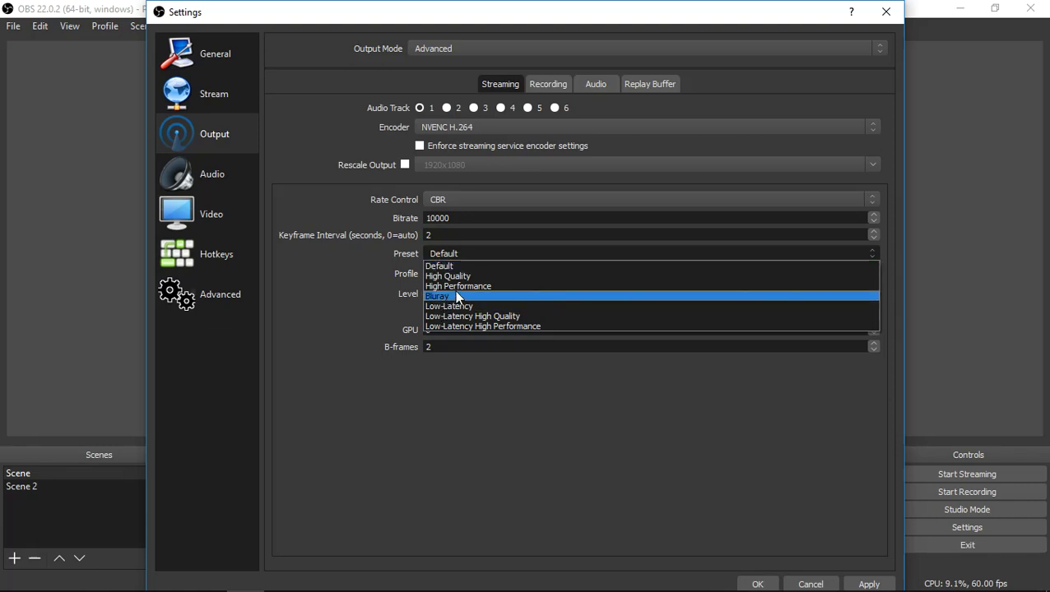
pyautogui.click(453, 276)
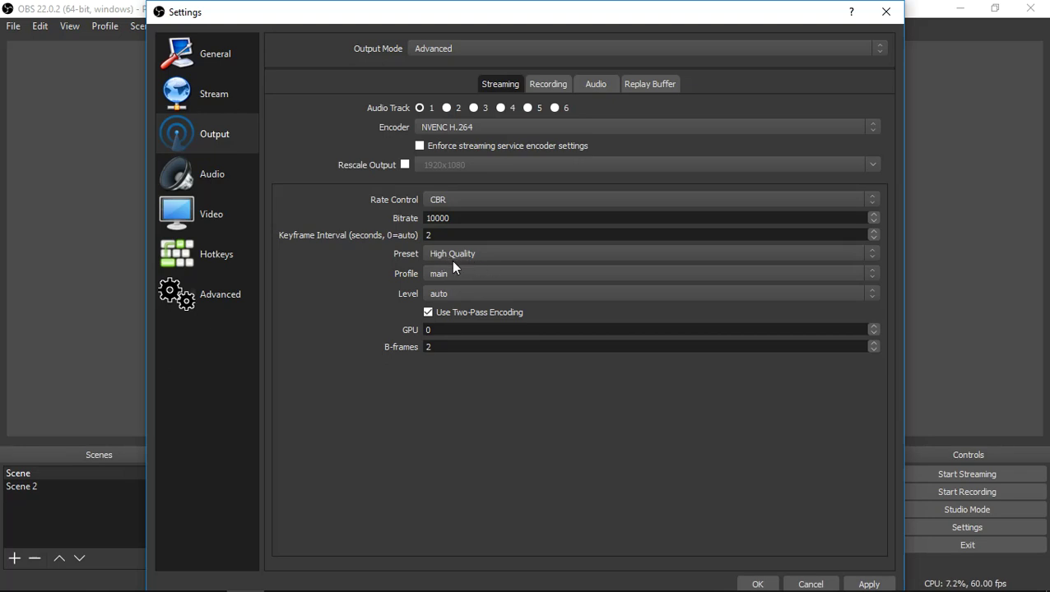
pyautogui.click(442, 256)
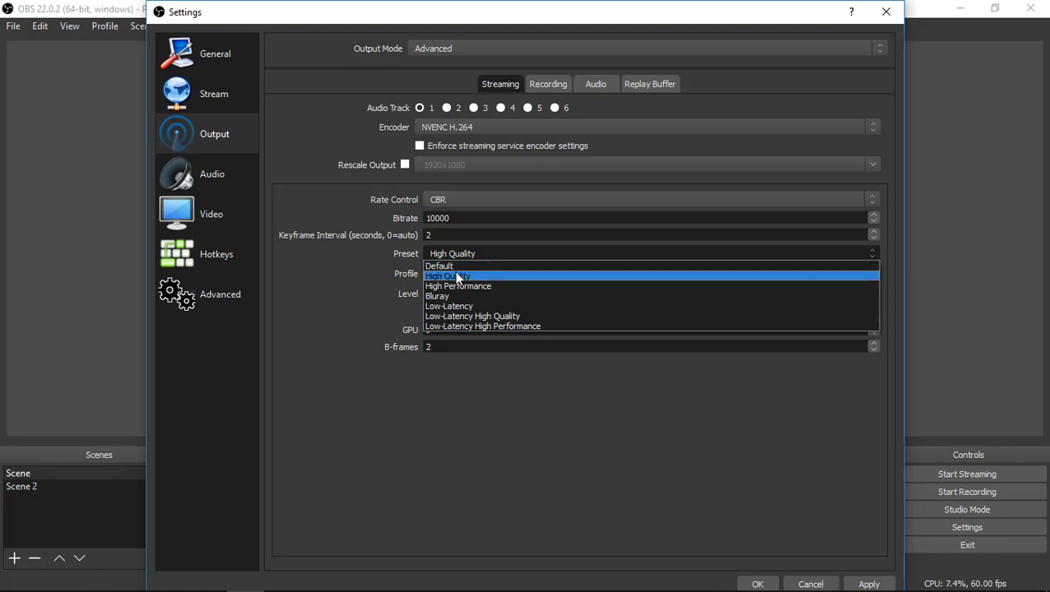
pyautogui.click(455, 273)
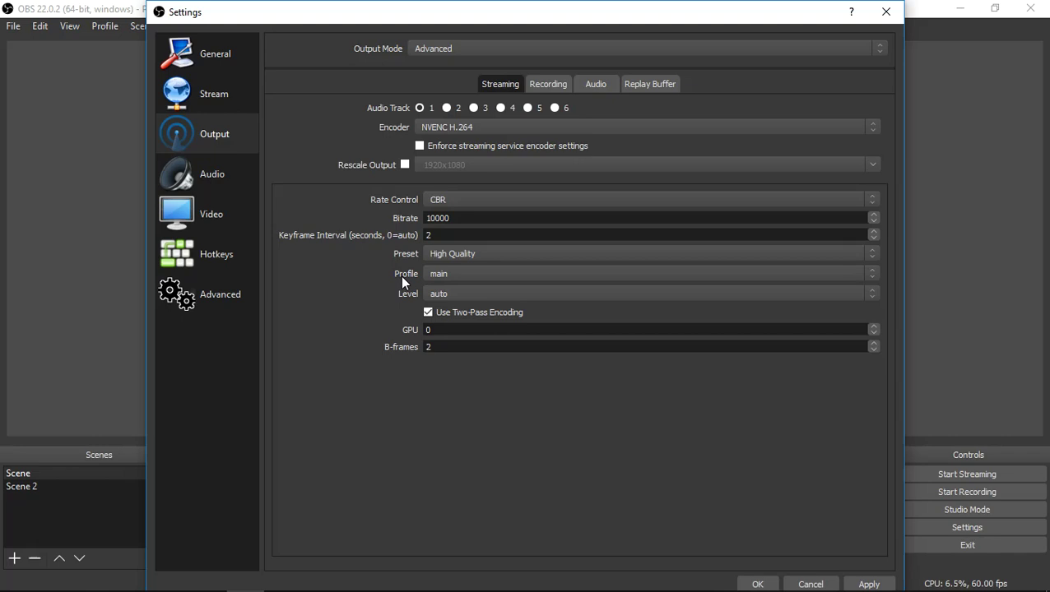
# Choose main as the encoder profile for streaming
pyautogui.click(451, 274)
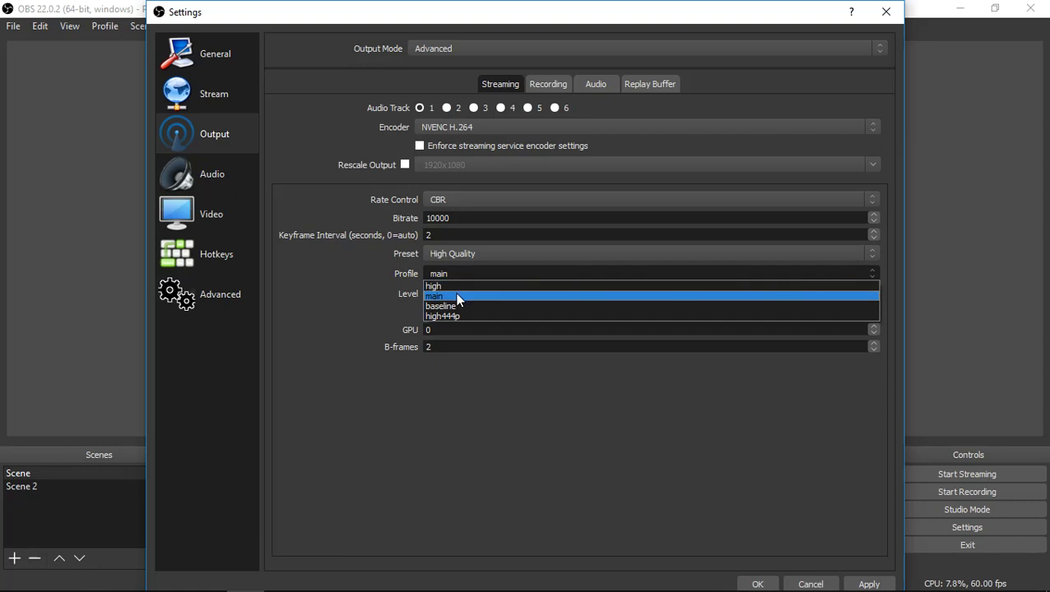
pyautogui.click(458, 297)
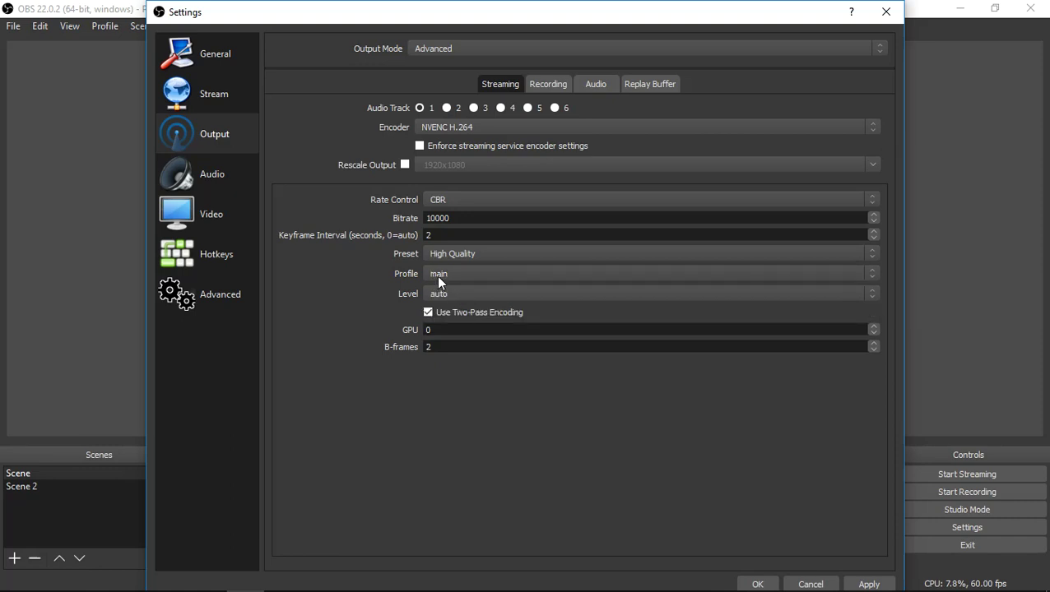
pyautogui.click(451, 275)
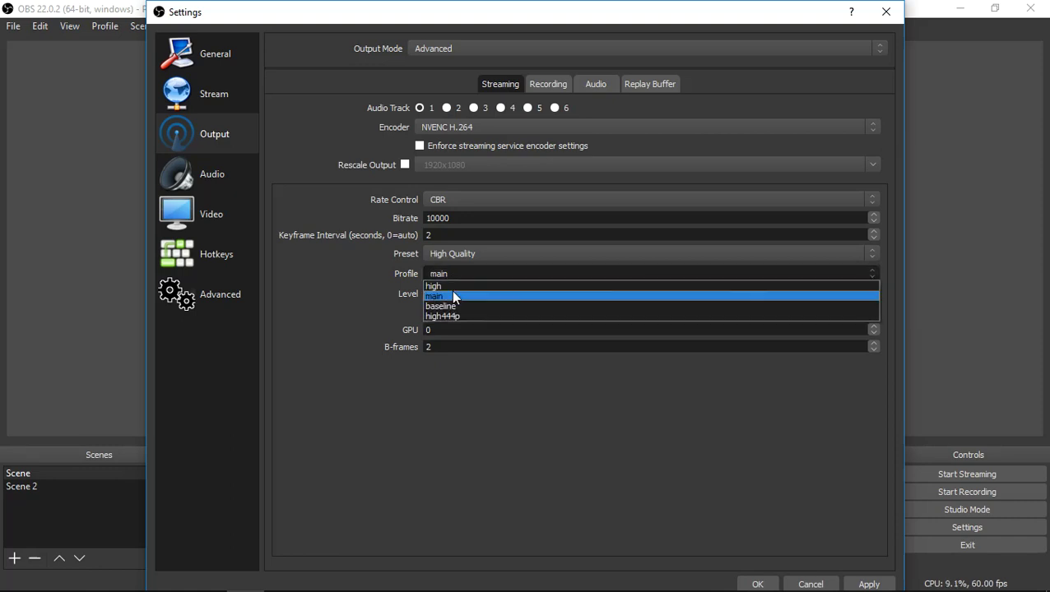
pyautogui.click(453, 295)
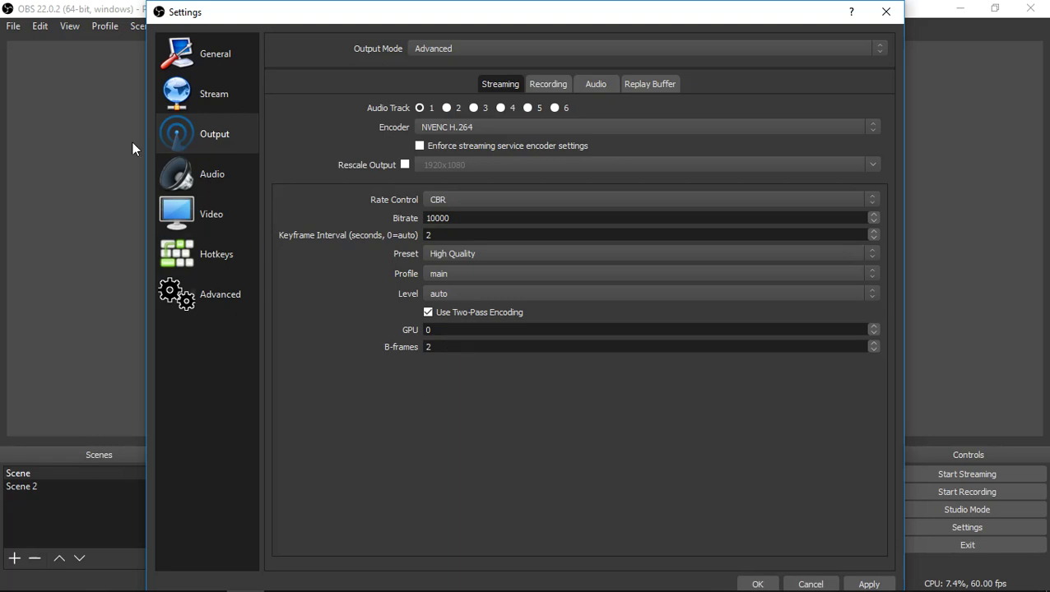
# In the stream settings, choose Streaming Services as the stream type and YouTube / YouTube Gaming as the service
pyautogui.click(204, 98)
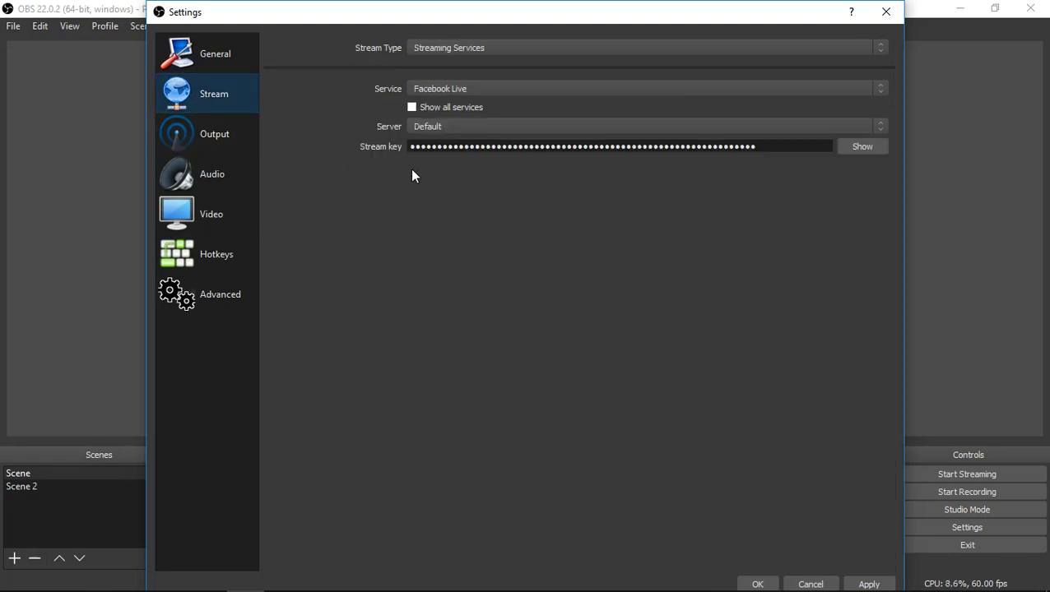
pyautogui.click(445, 47)
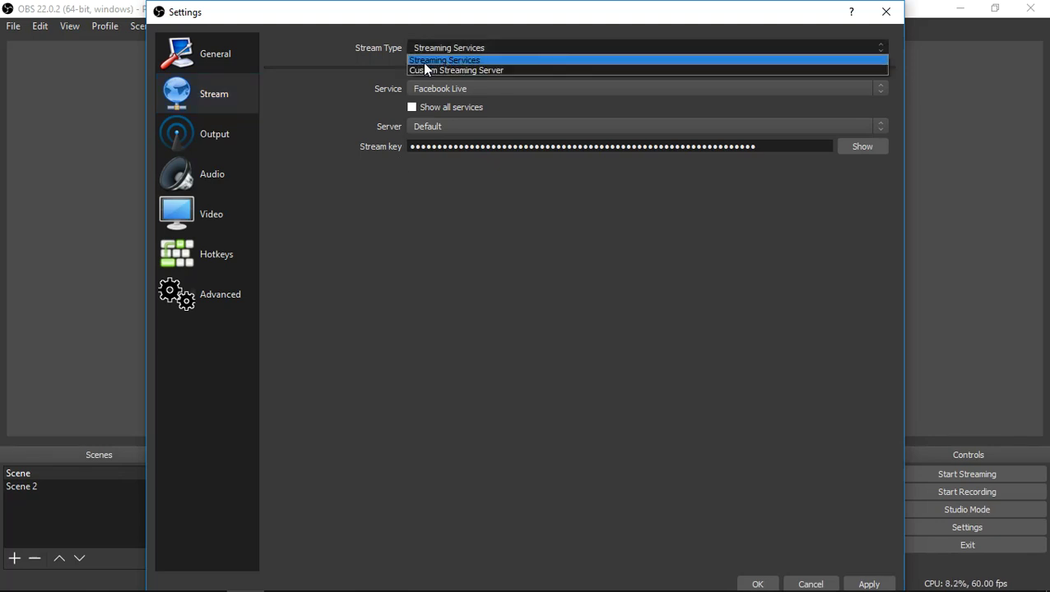
pyautogui.click(453, 62)
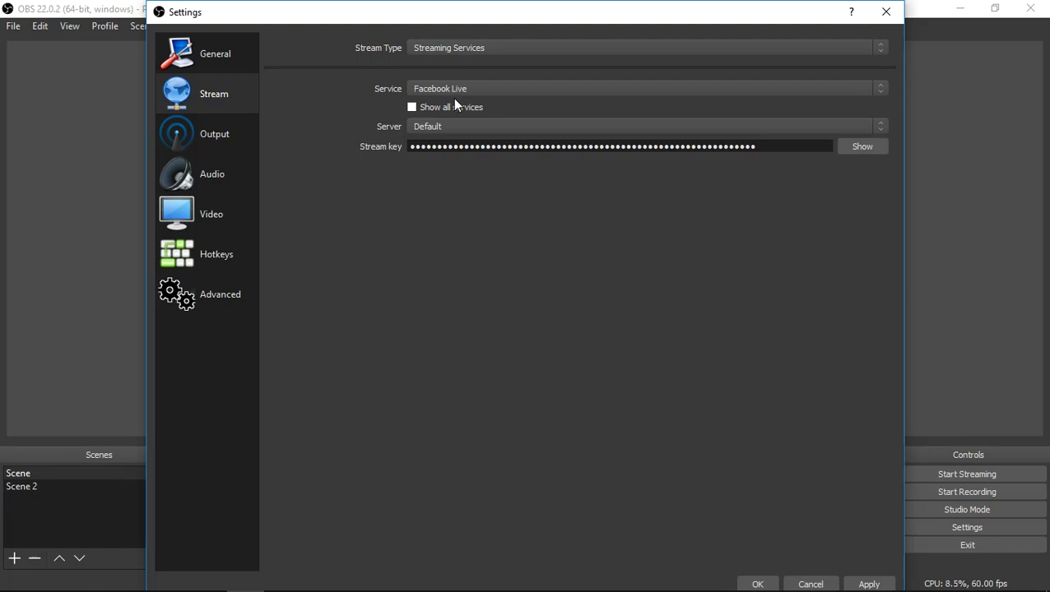
pyautogui.click(453, 88)
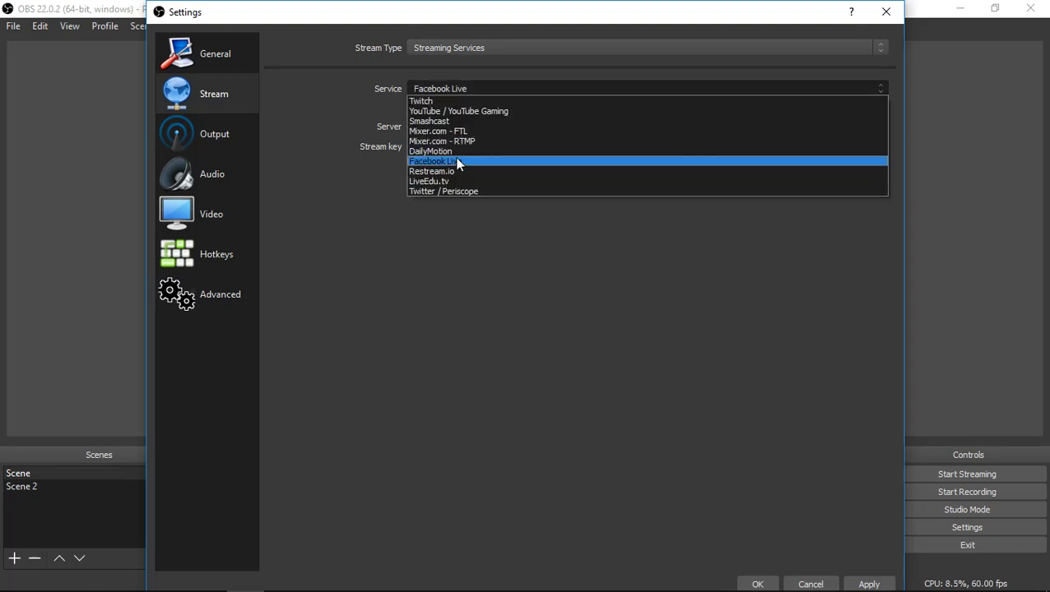
pyautogui.click(455, 161)
pyautogui.click(452, 91)
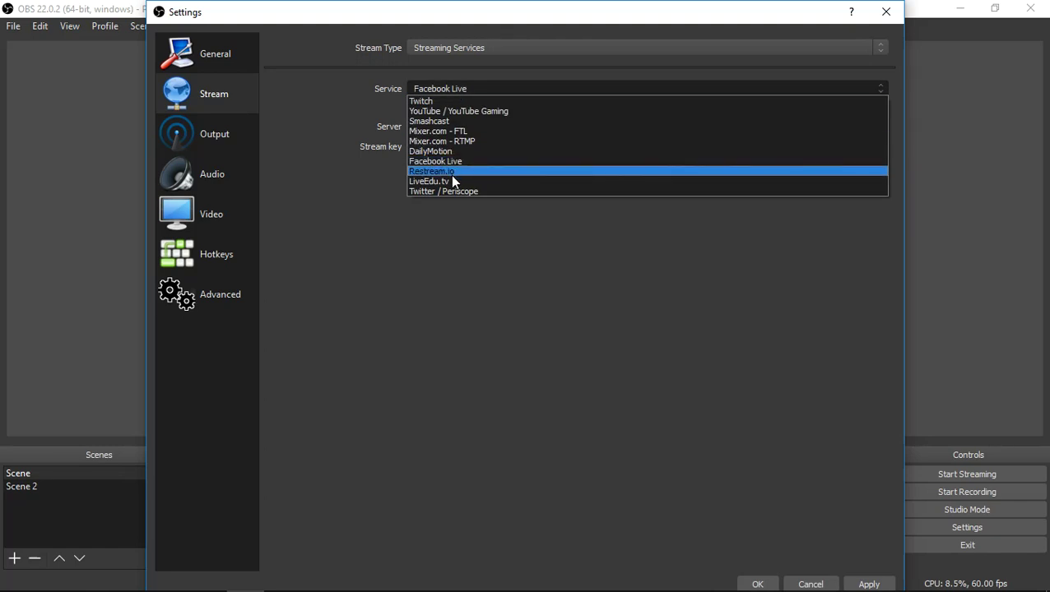
pyautogui.click(451, 111)
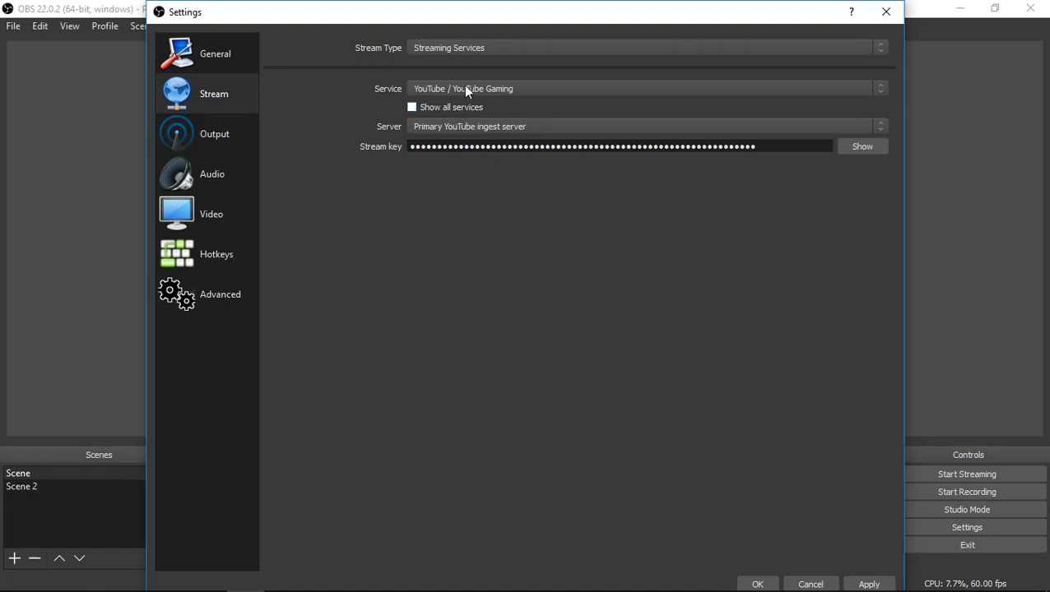
# Show all streaming services to review the full service list, and return to the short list with YouTube / YouTube Gaming kept as the service
pyautogui.click(413, 107)
pyautogui.click(457, 90)
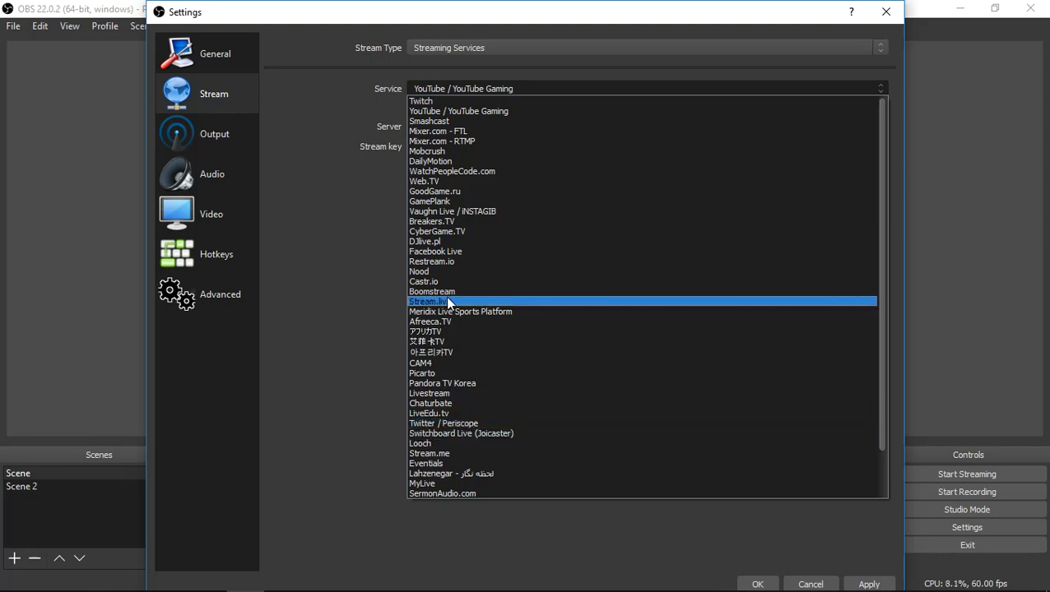
pyautogui.click(445, 87)
pyautogui.click(445, 87)
pyautogui.click(445, 88)
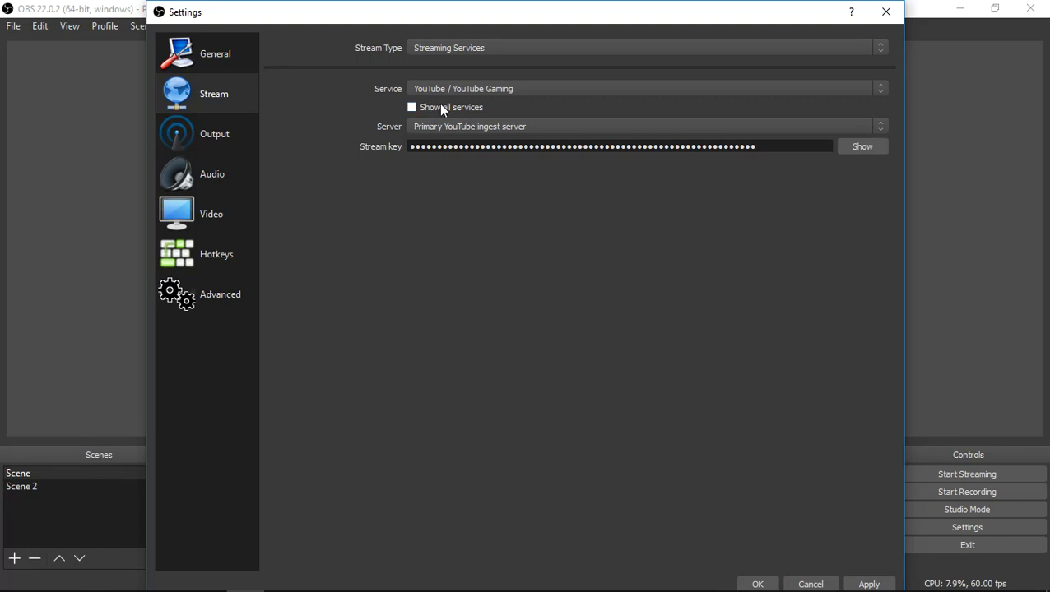
pyautogui.click(451, 89)
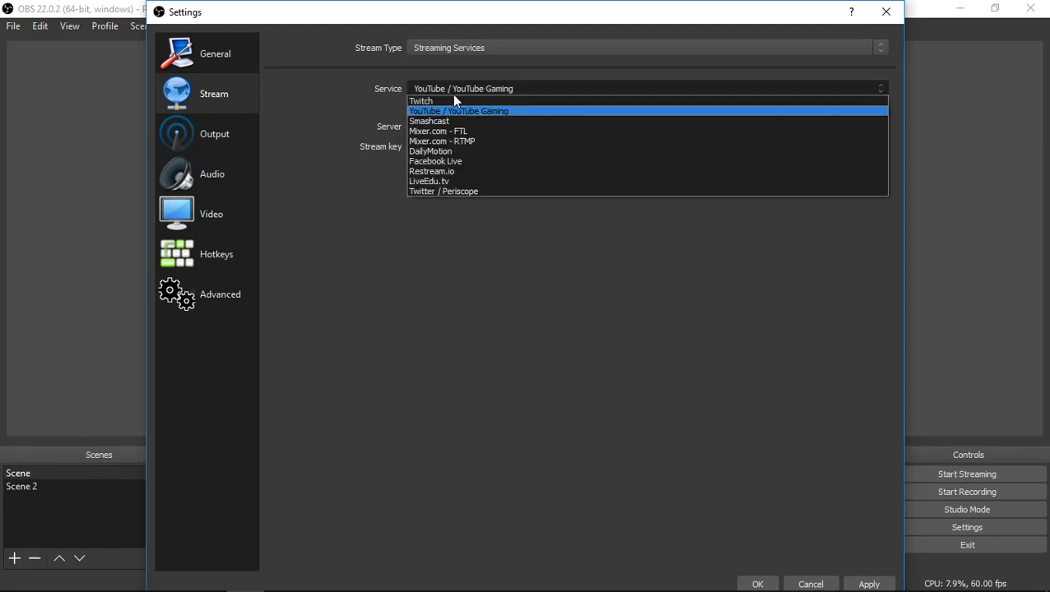
pyautogui.click(363, 111)
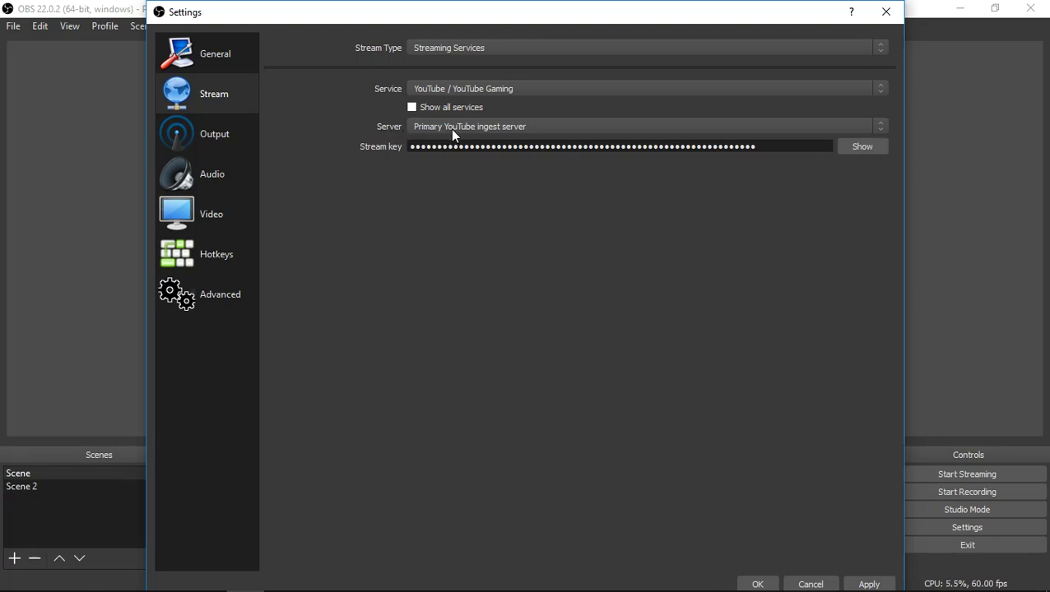
# Try Facebook Live as the streaming service and check its server options
pyautogui.click(534, 90)
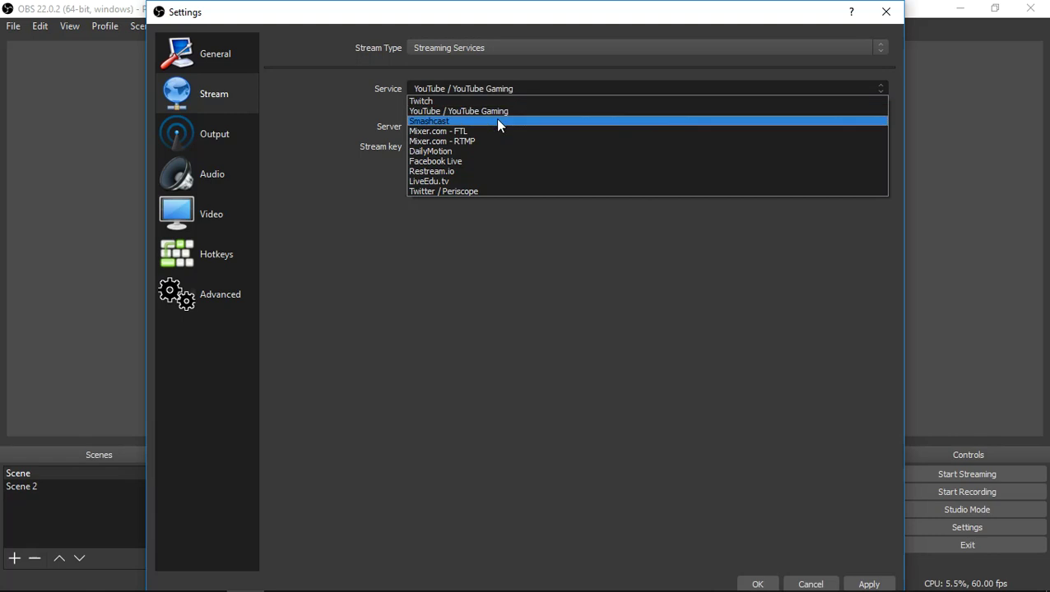
pyautogui.click(476, 161)
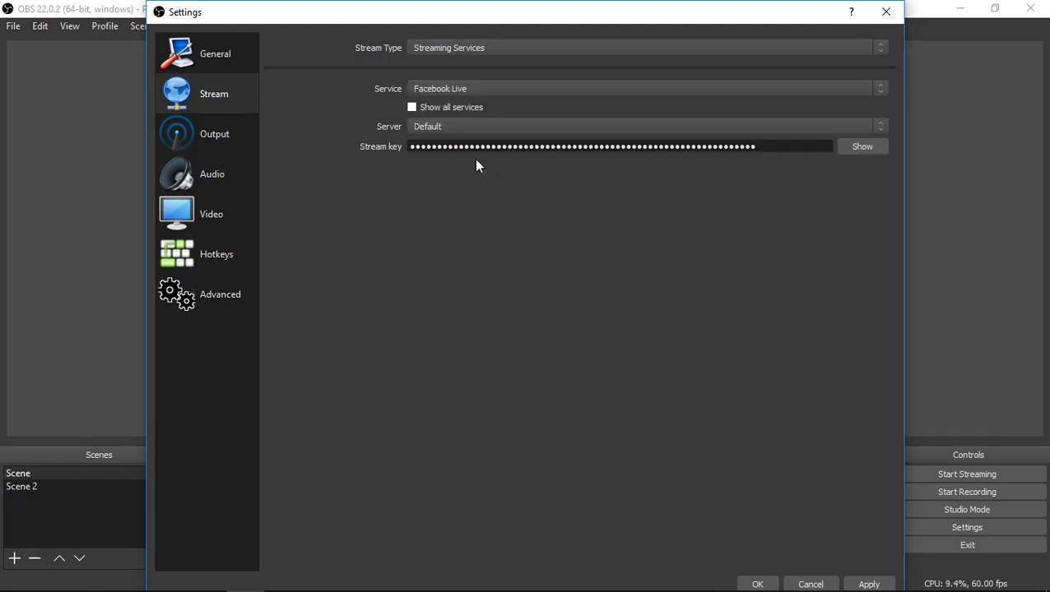
pyautogui.click(437, 133)
pyautogui.click(445, 127)
# Try Twitch as the streaming service and review its list of regional servers, keeping Auto (Recommended)
pyautogui.click(466, 89)
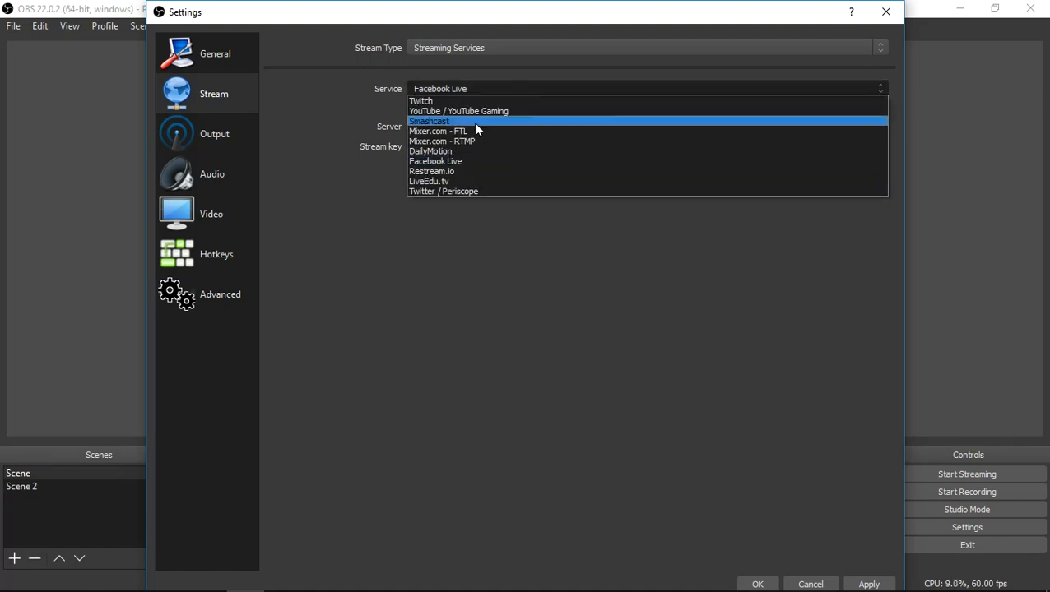
pyautogui.click(476, 101)
pyautogui.click(449, 125)
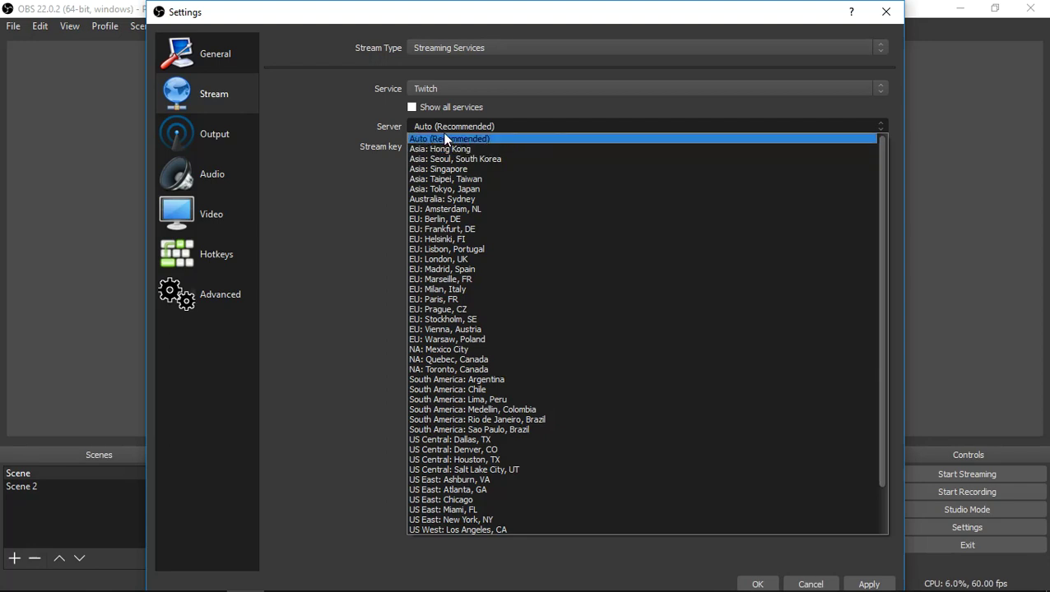
pyautogui.click(359, 200)
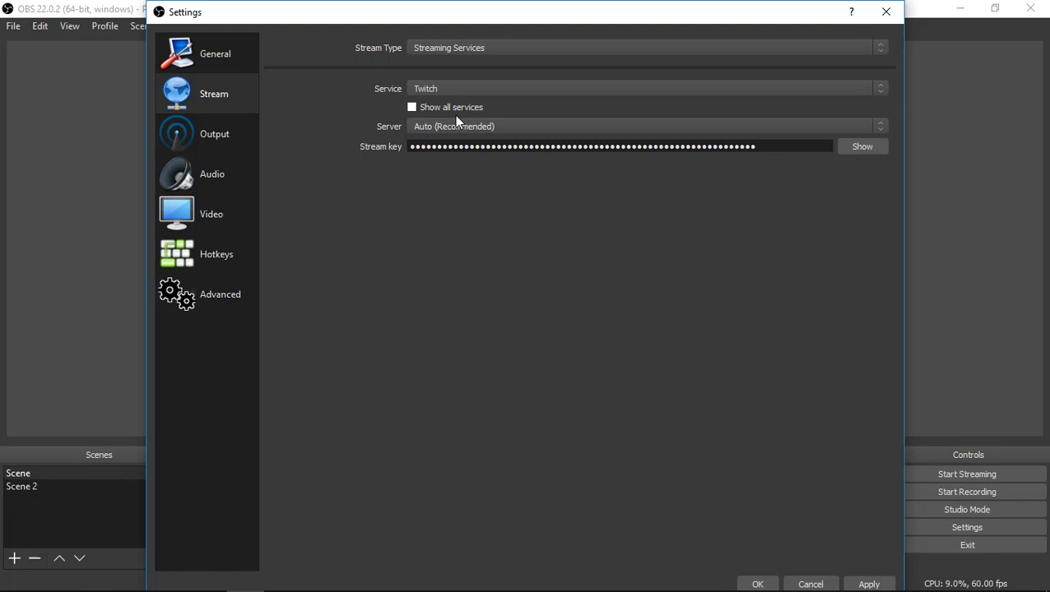
# Set the service back to YouTube / YouTube Gaming and highlight the hidden stream key
pyautogui.click(457, 89)
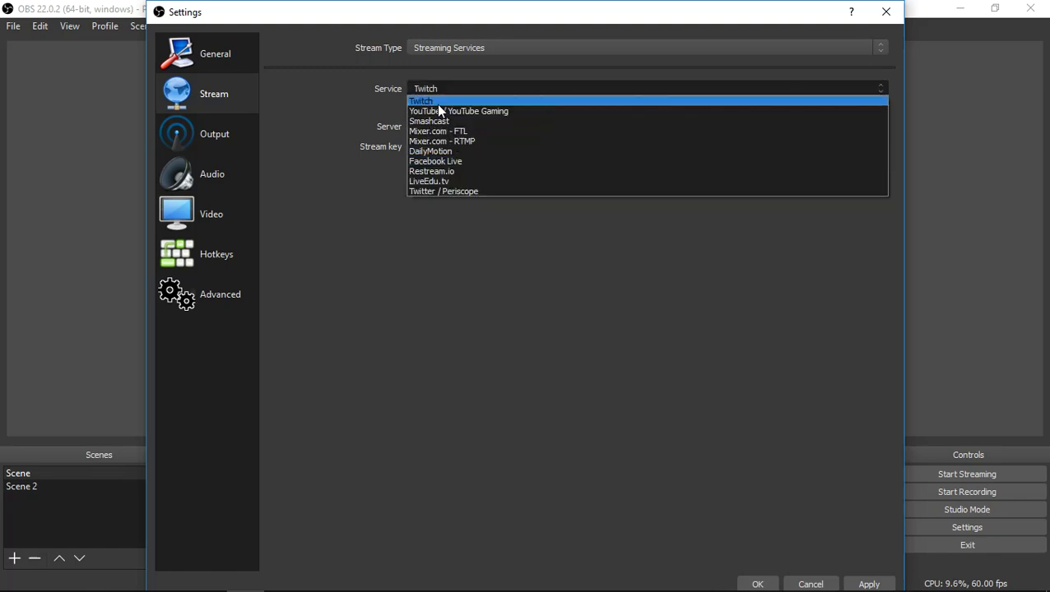
pyautogui.click(442, 112)
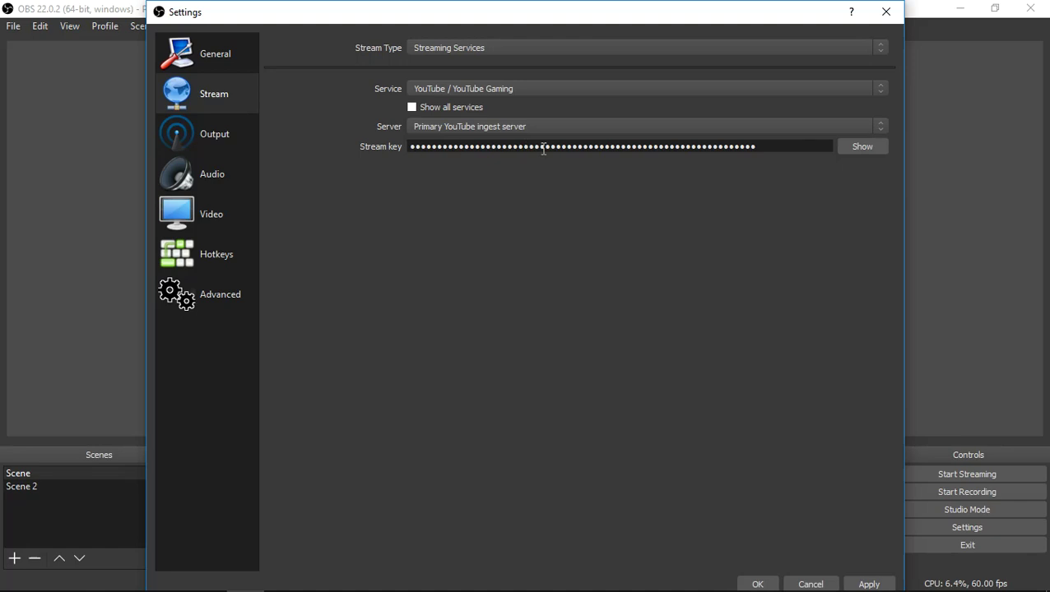
pyautogui.moveTo(755, 147); pyautogui.dragTo(411, 147)
# Choose Facebook Live as the streaming service, apply the change and close the settings
pyautogui.click(569, 89)
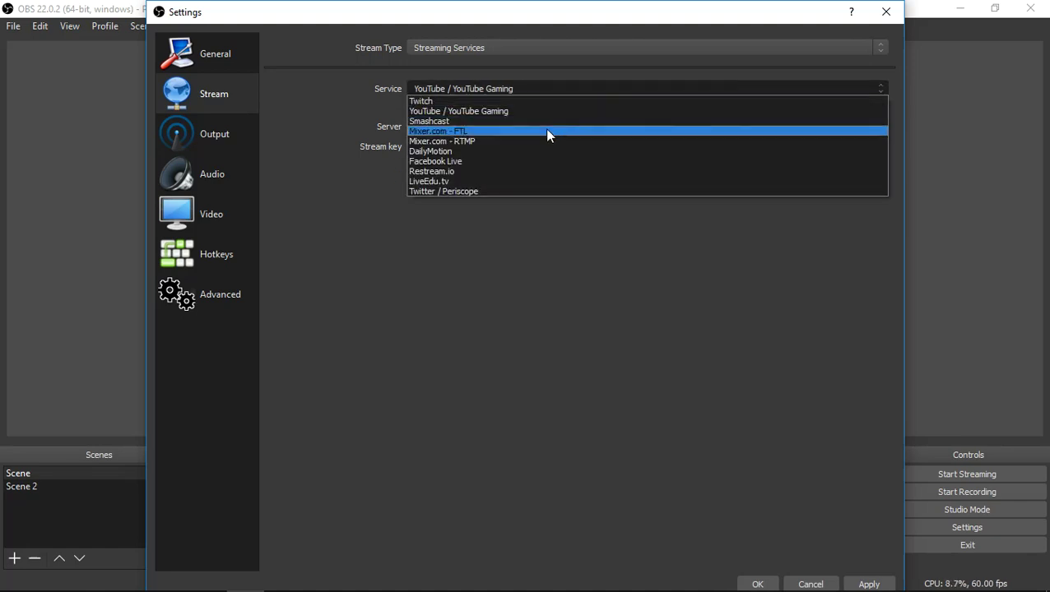
pyautogui.click(527, 161)
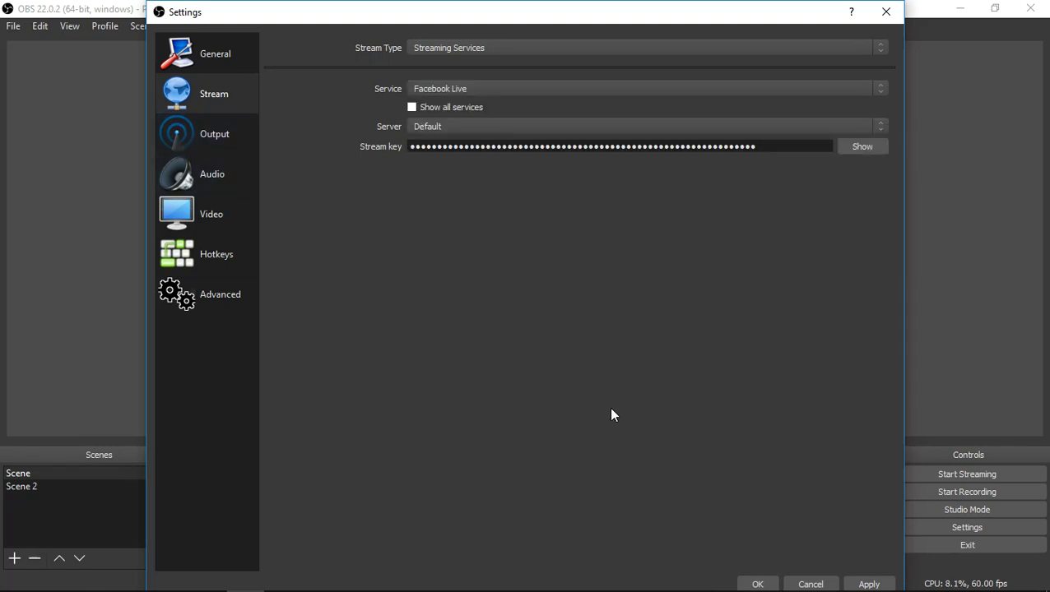
pyautogui.click(866, 584)
pyautogui.click(757, 584)
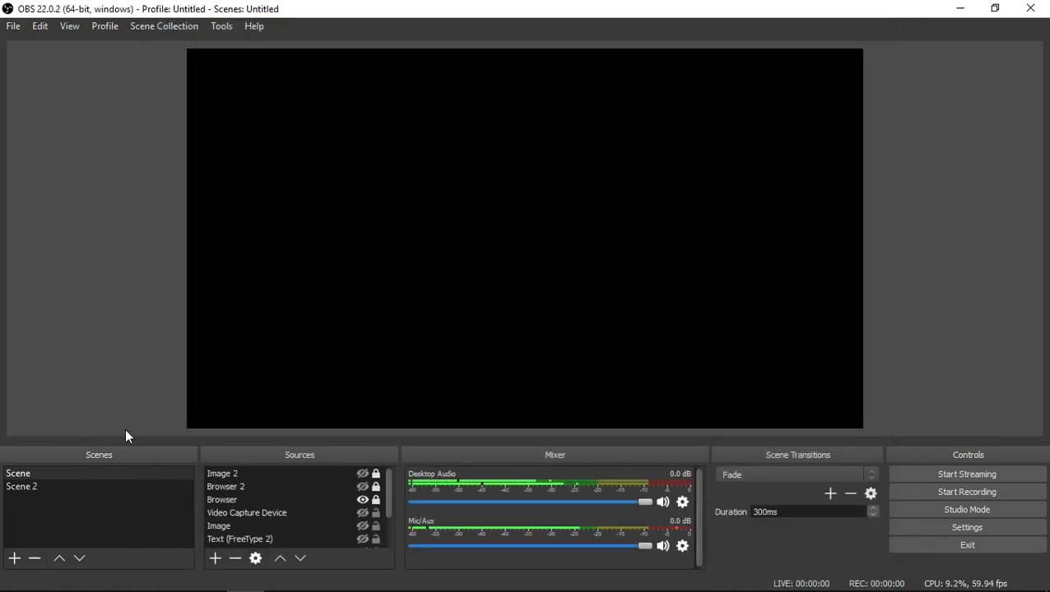
# Make the Video Capture Device and Display Capture sources visible in the scene, and clear the source selection
pyautogui.click(363, 513)
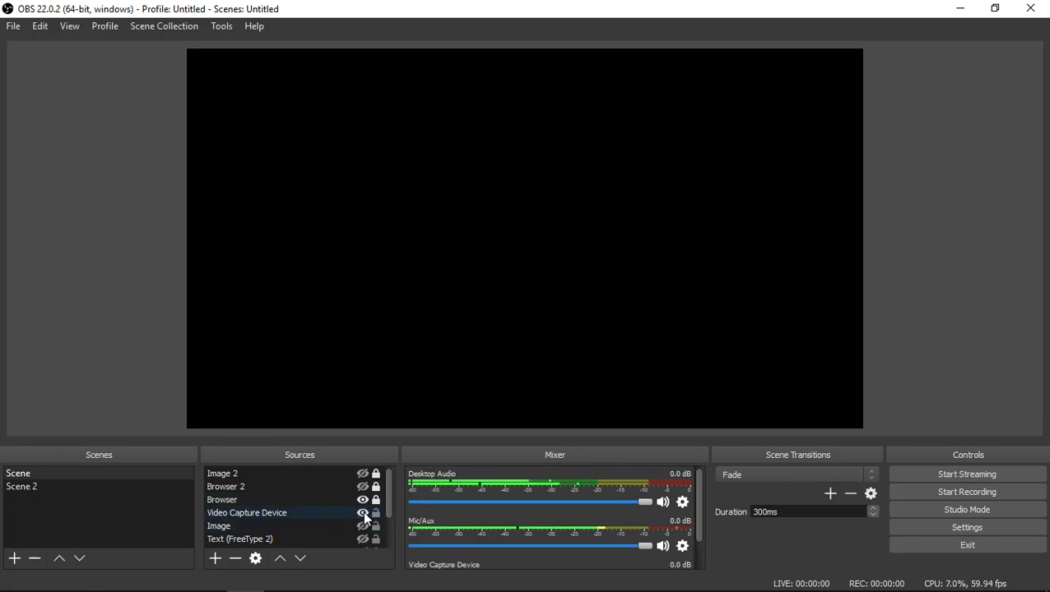
pyautogui.scroll(-1, 388, 507)
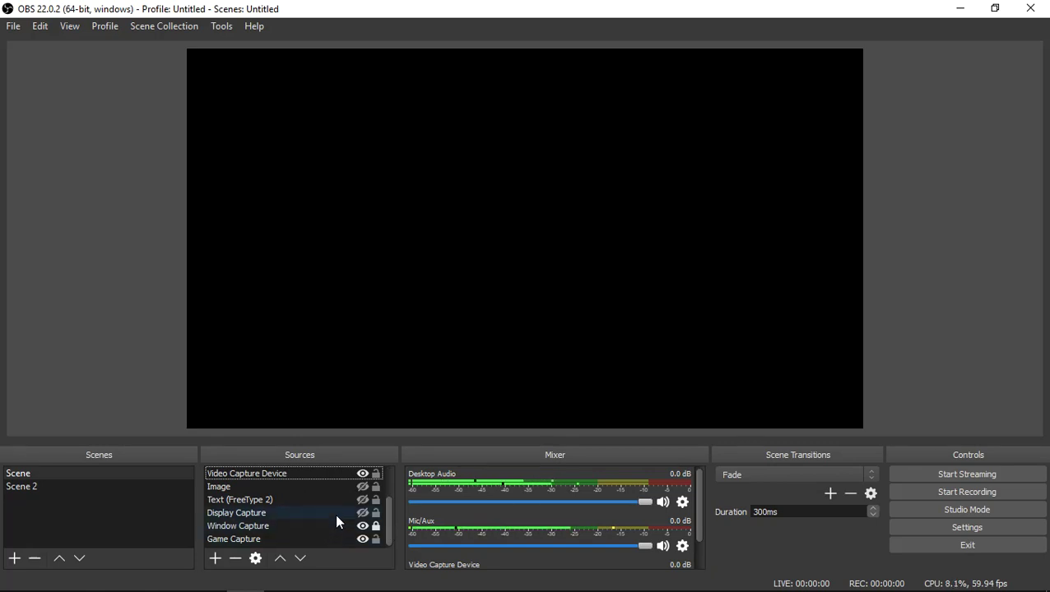
pyautogui.click(363, 513)
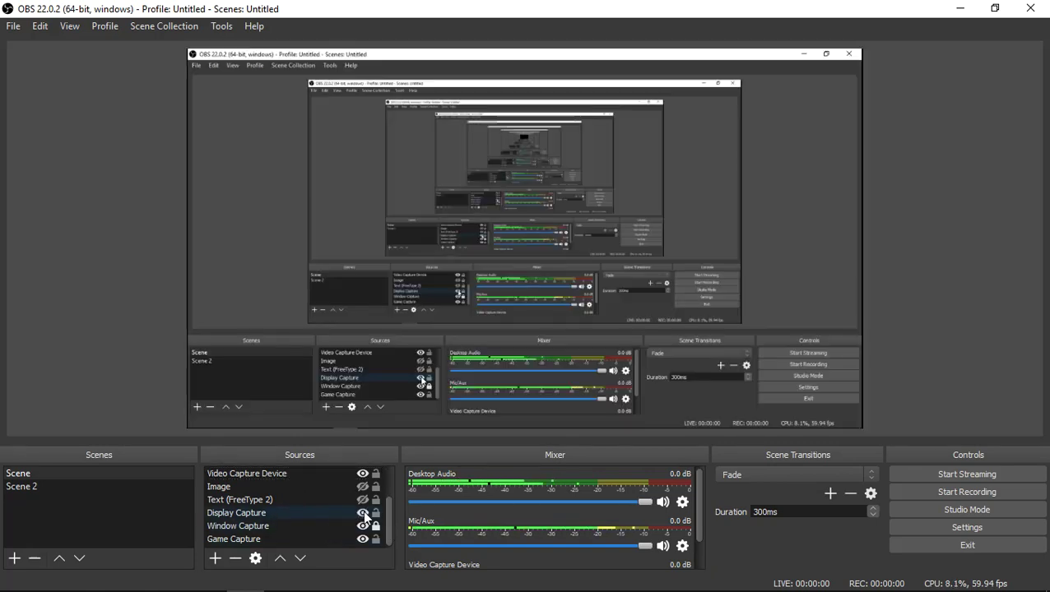
pyautogui.scroll(1, 385, 502)
pyautogui.click(329, 513)
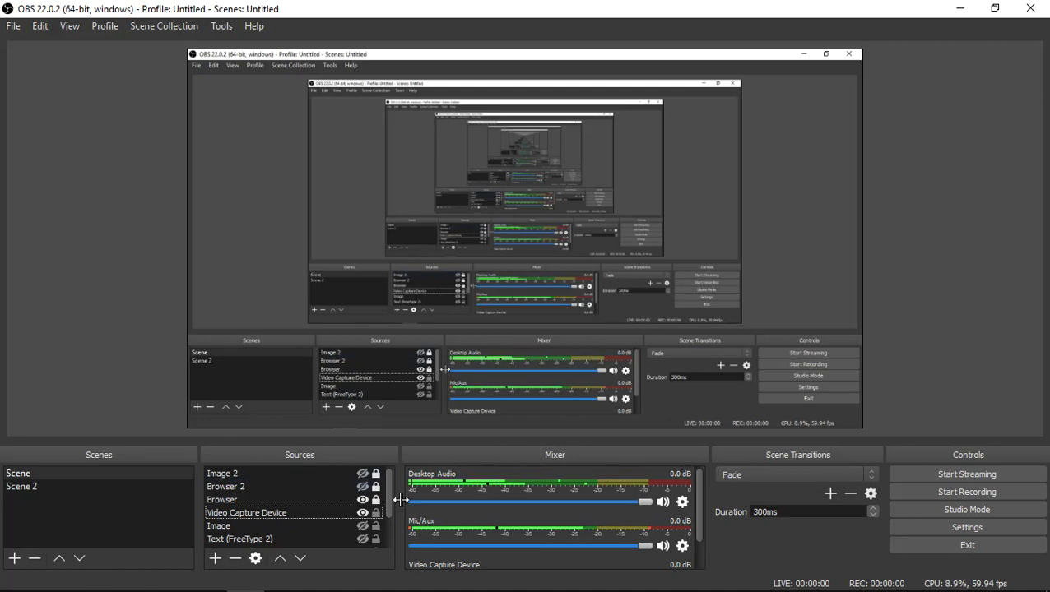
pyautogui.moveTo(386, 497); pyautogui.dragTo(391, 471)
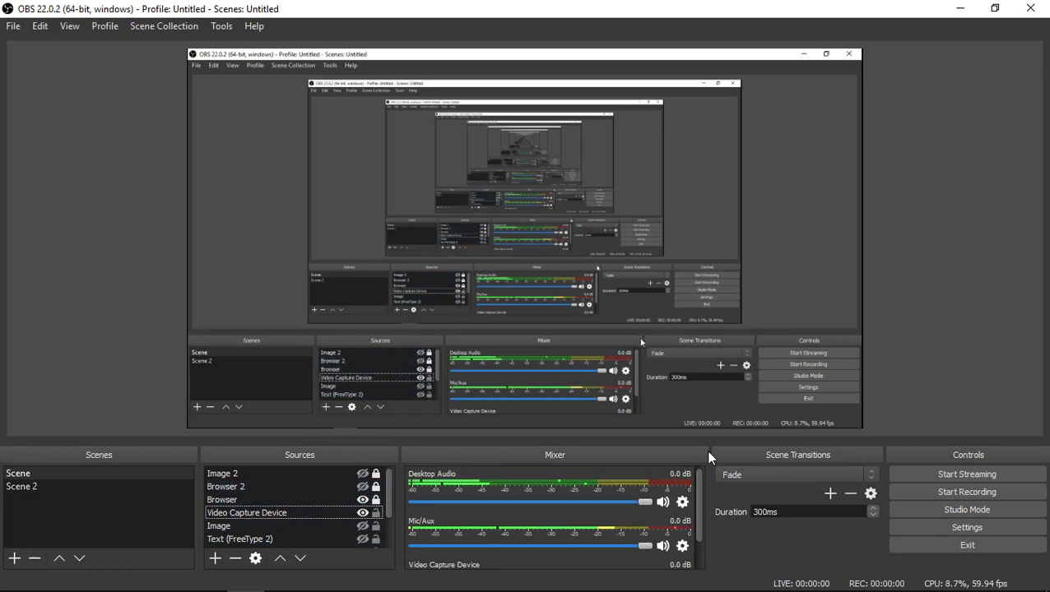
pyautogui.click(991, 339)
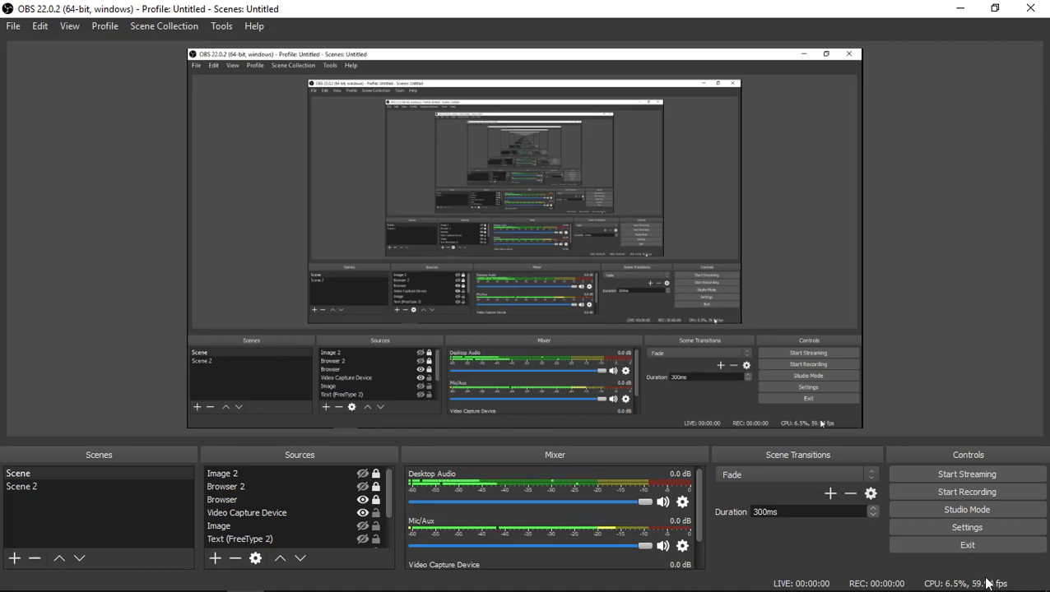
# Set the common FPS value to 60 in the video settings, apply it and close the settings
pyautogui.click(968, 527)
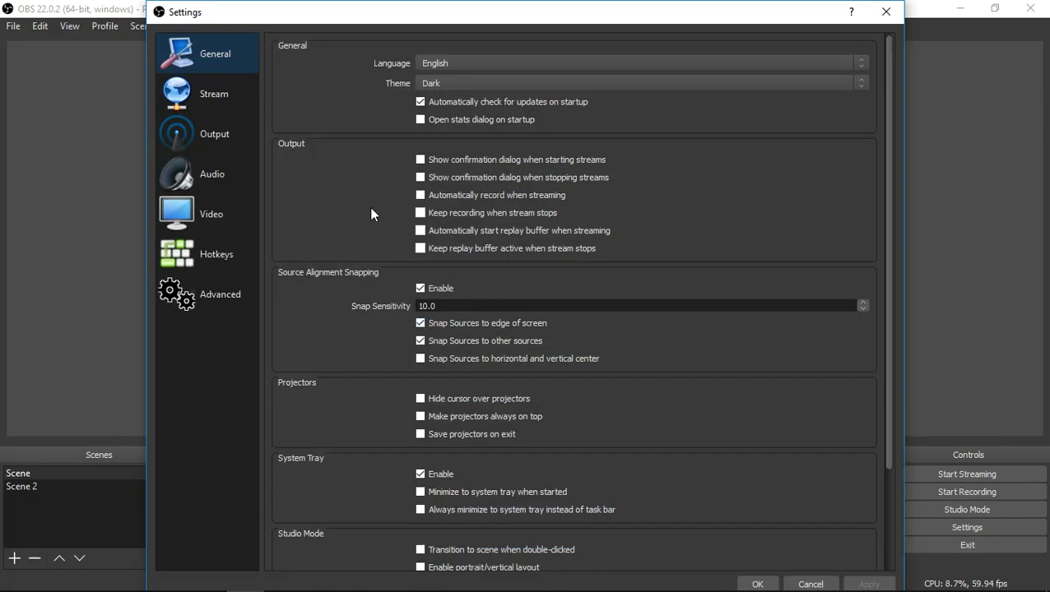
pyautogui.click(208, 213)
pyautogui.click(428, 107)
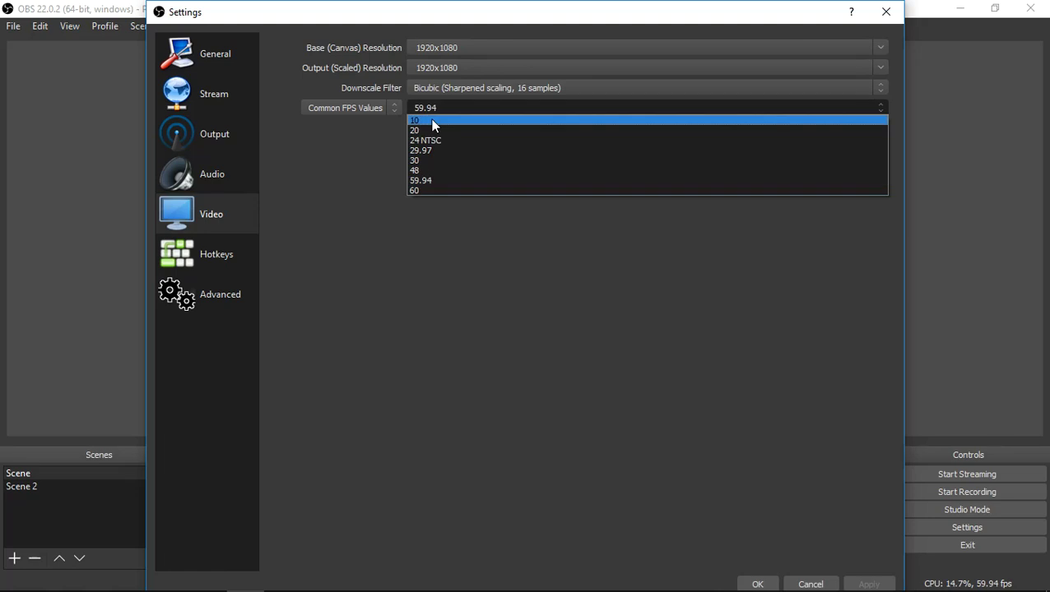
pyautogui.click(432, 187)
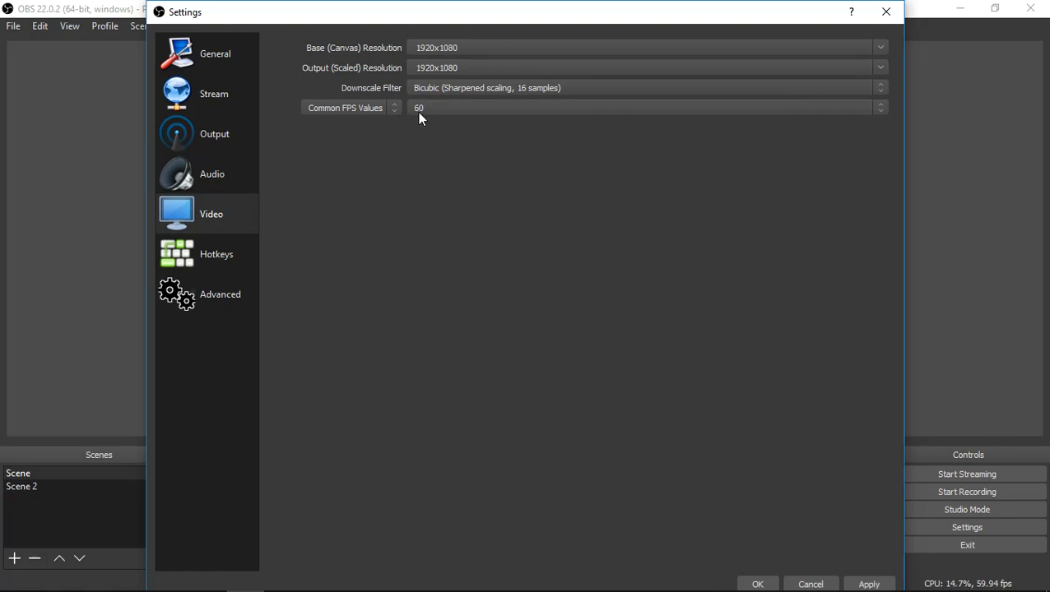
pyautogui.click(869, 584)
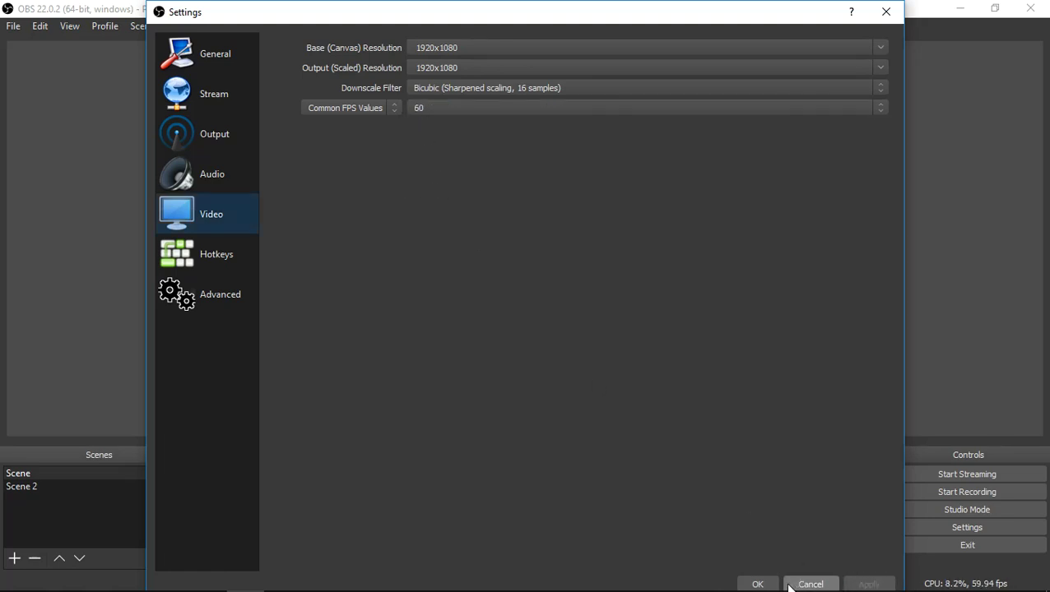
pyautogui.click(758, 584)
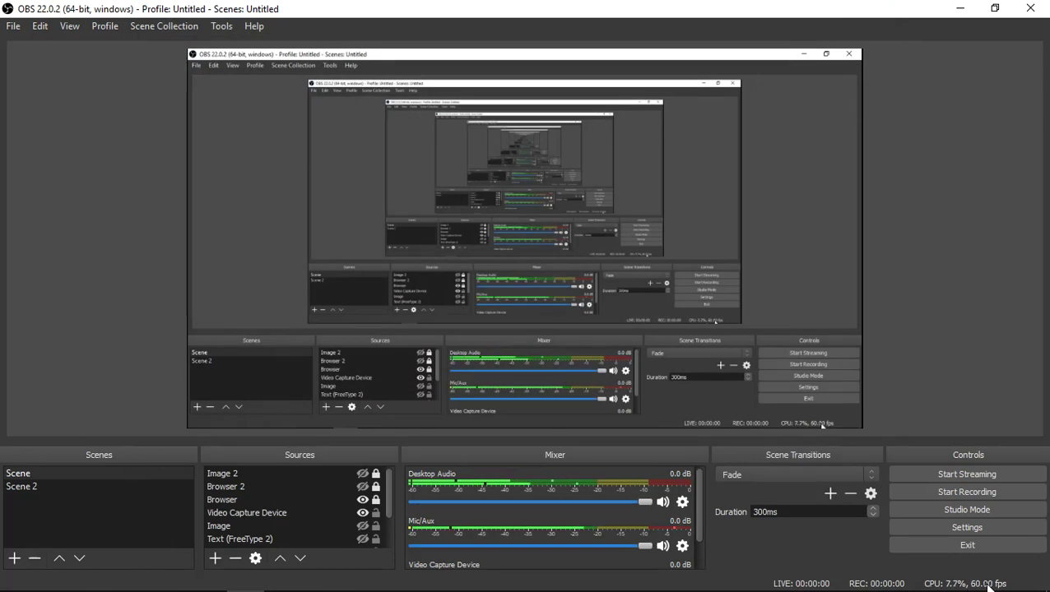